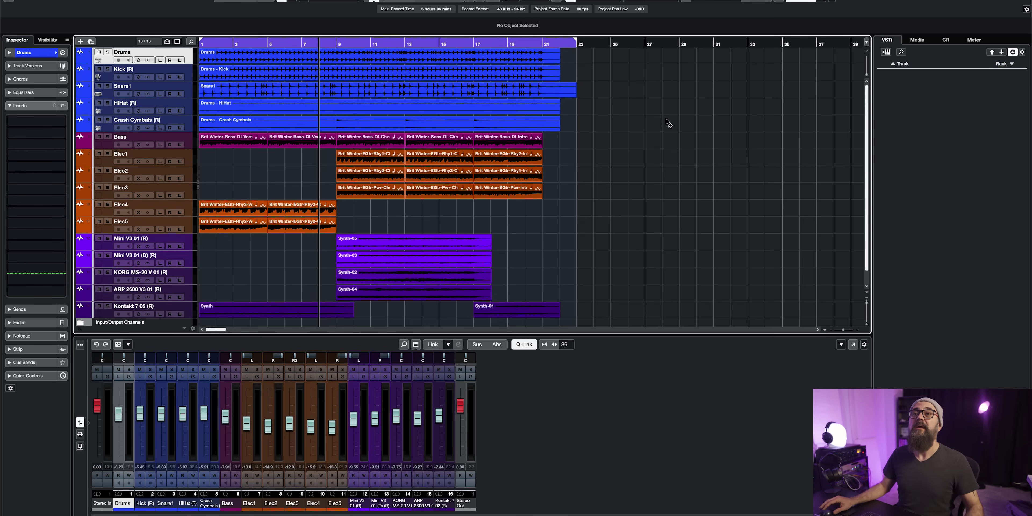
Play the mix briefly, then open ADM Authoring for Dolby Atmos from the Project menu
key("space")
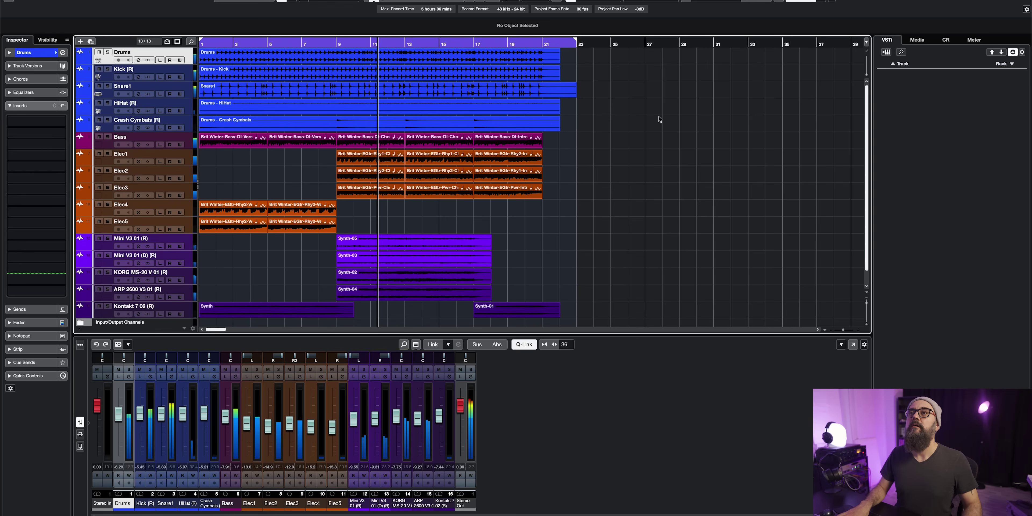
key("space")
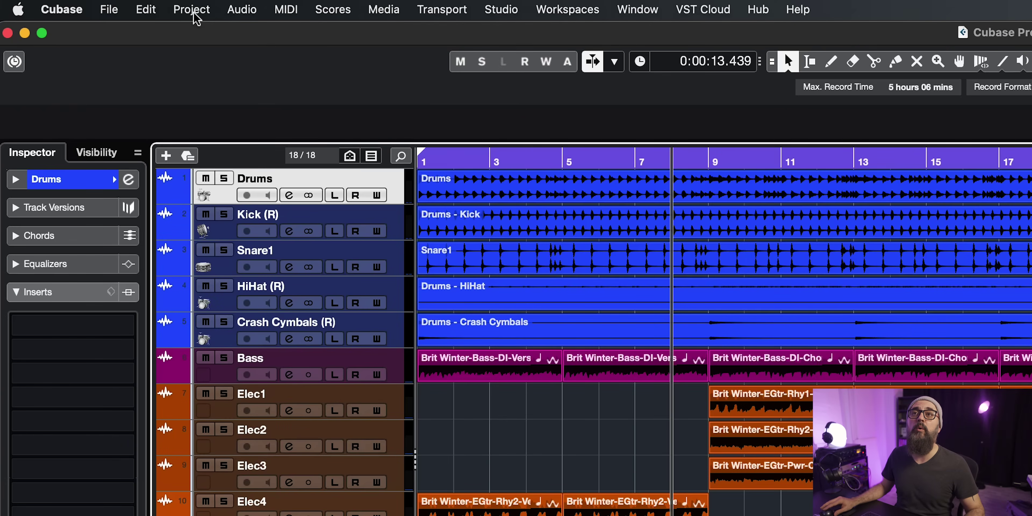
left_click(192, 9)
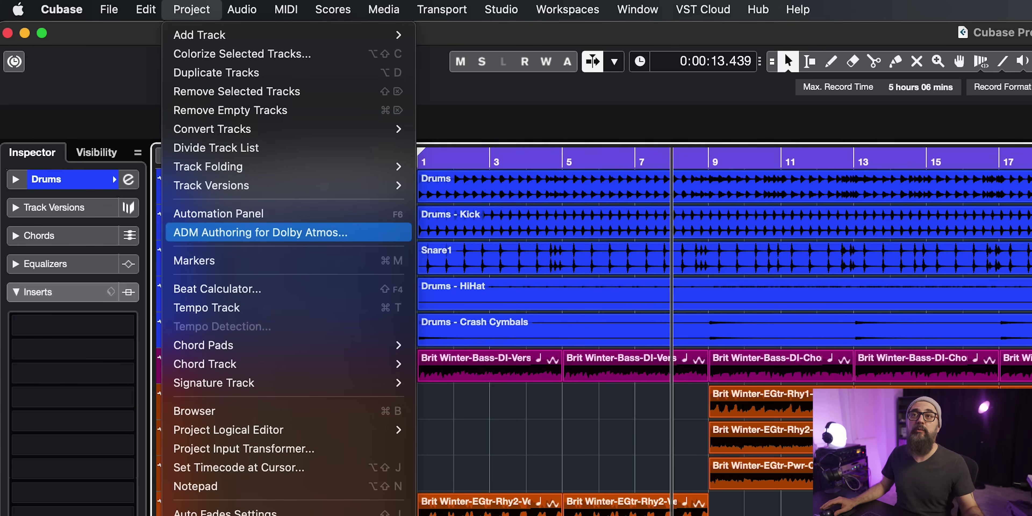
left_click(245, 235)
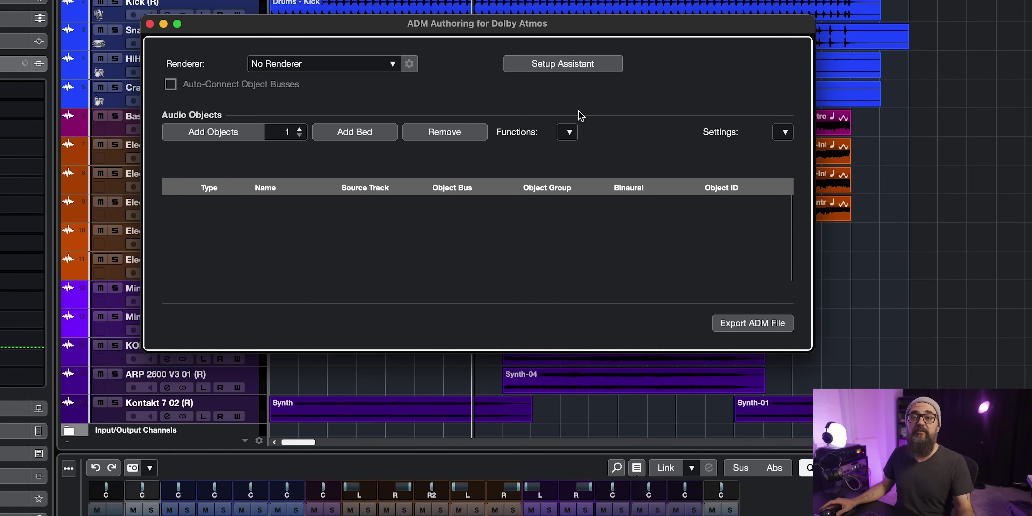
left_click(562, 66)
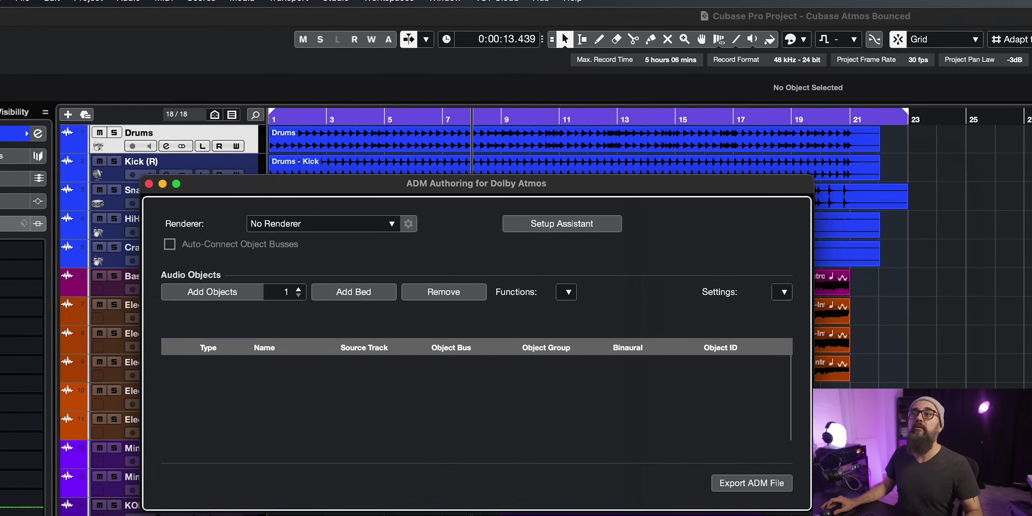
left_click(336, 1)
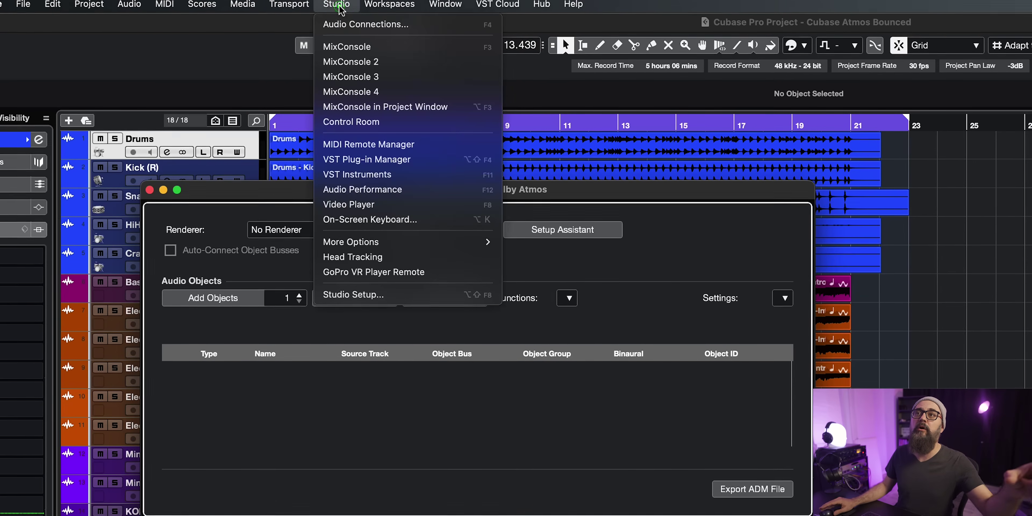
left_click(353, 295)
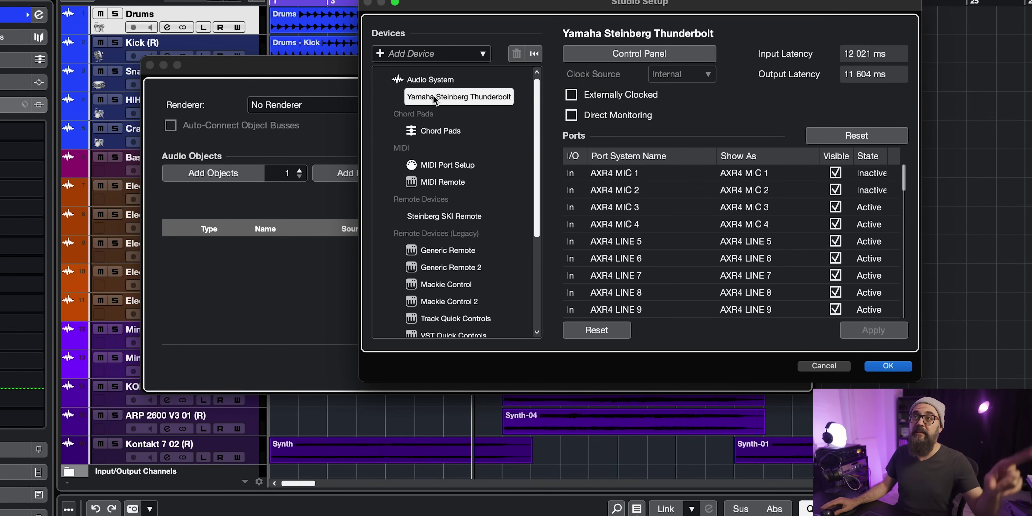
left_click(639, 54)
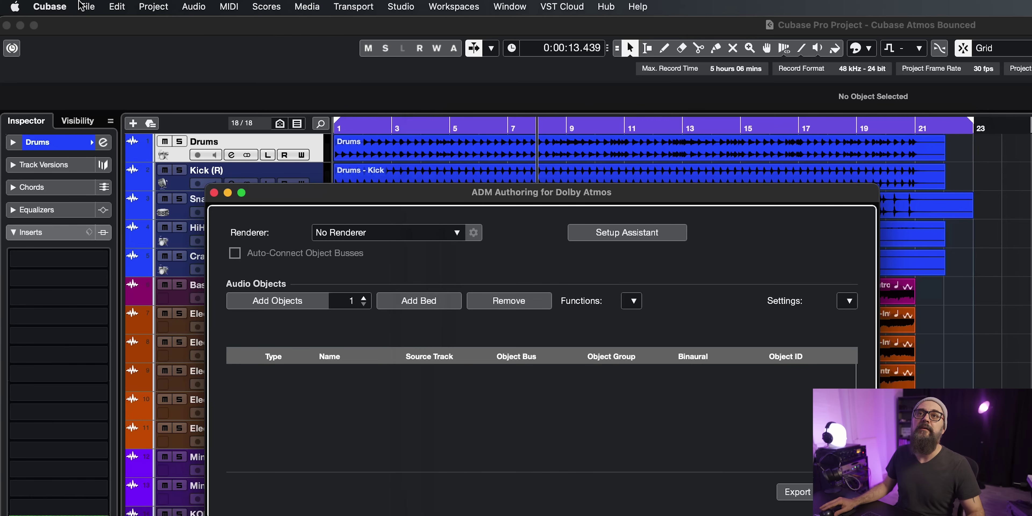
left_click(84, 7)
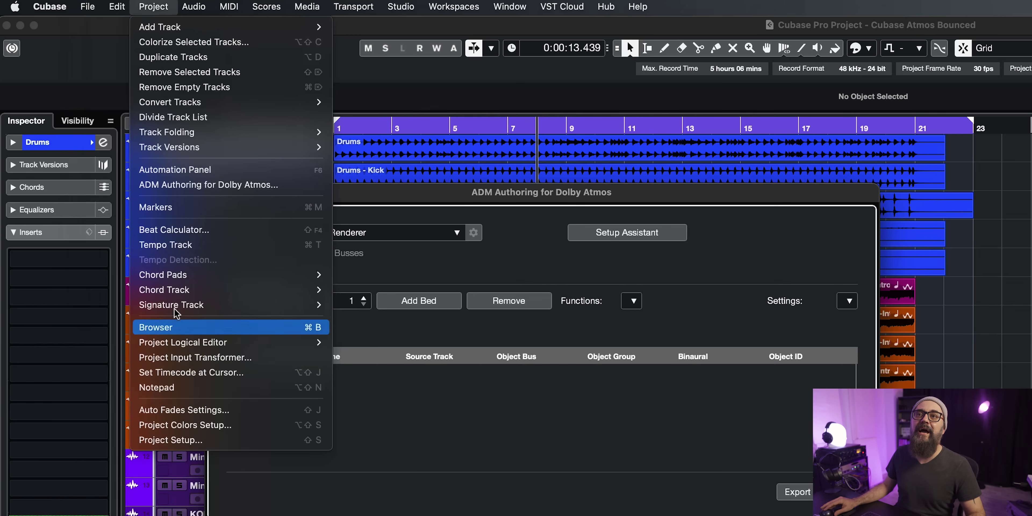
left_click(184, 439)
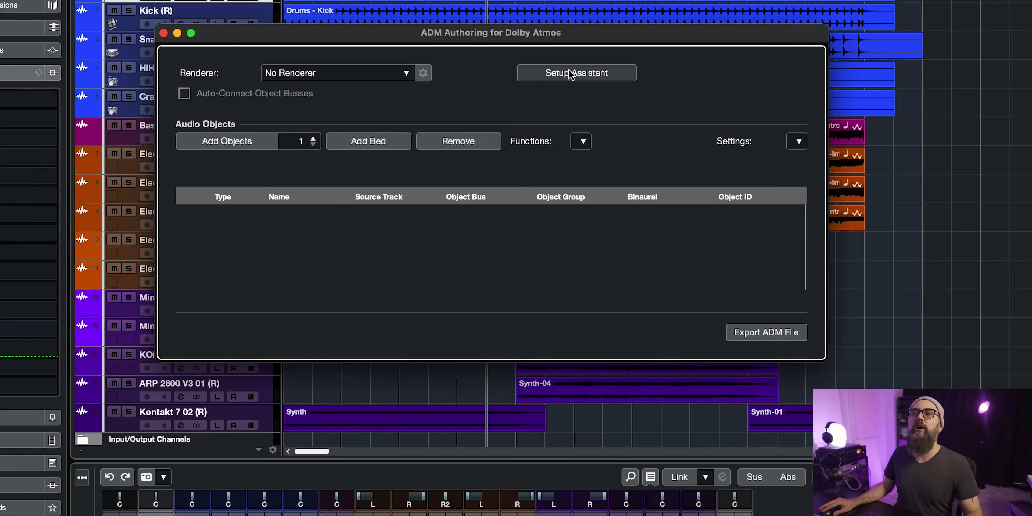
In the Setup Assistant, add a 7.1.4 renderer main mix and route all tracks to the bed
left_click(570, 73)
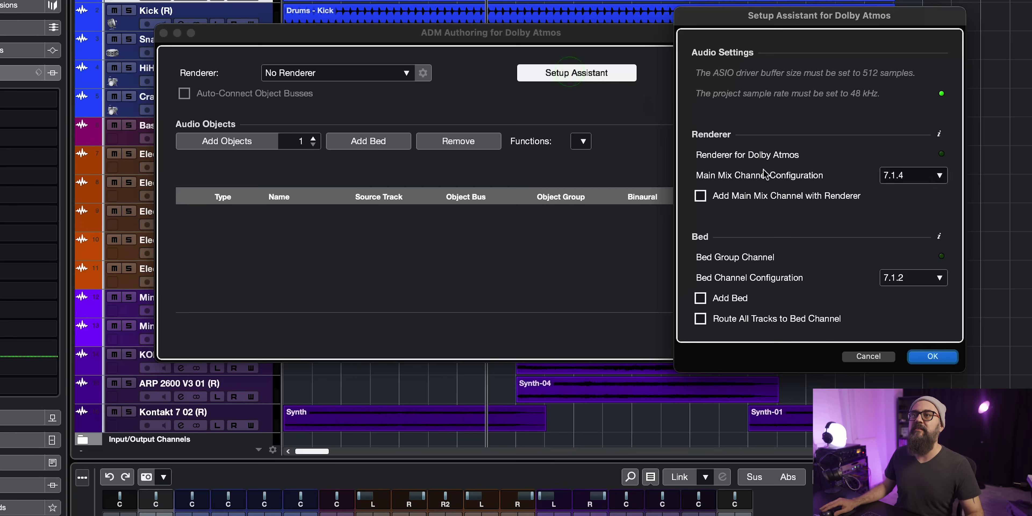
left_click(700, 196)
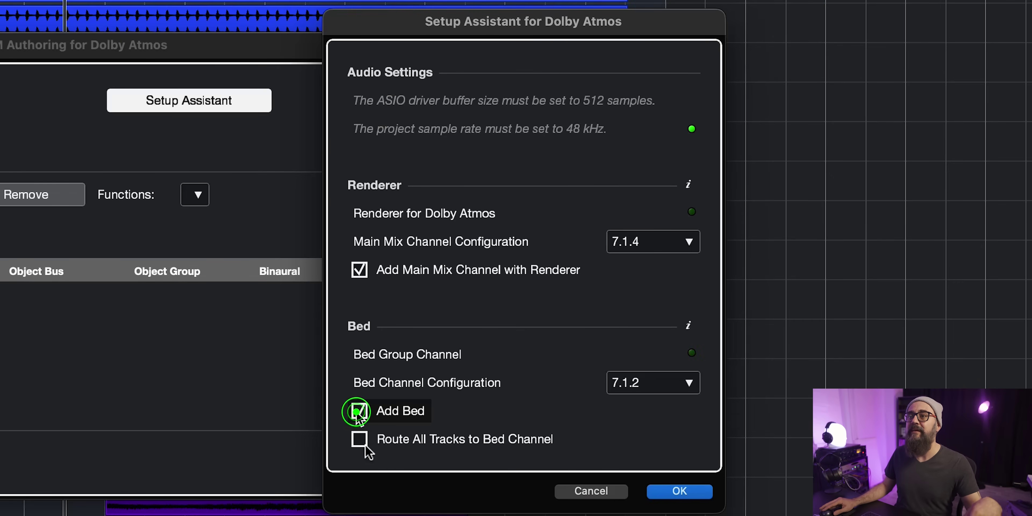
left_click(359, 440)
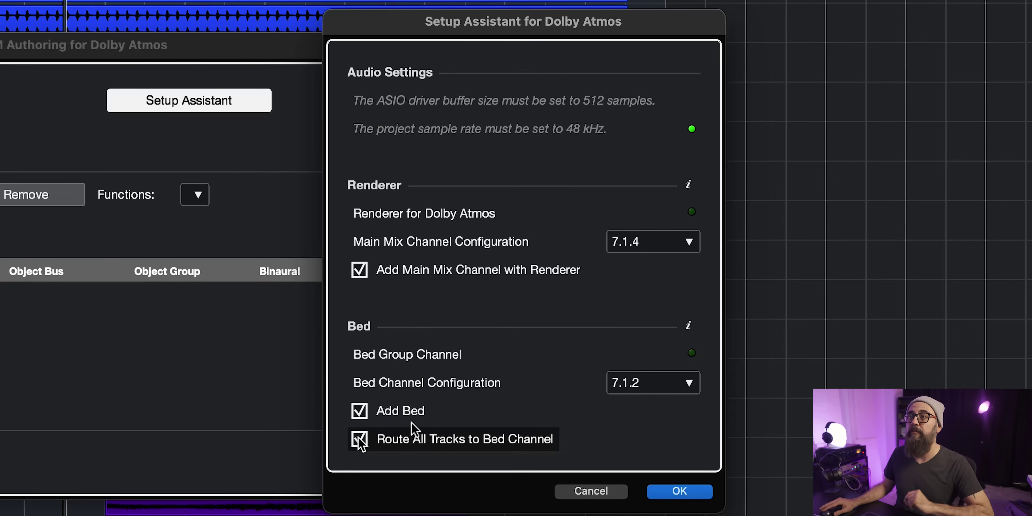
left_click(648, 255)
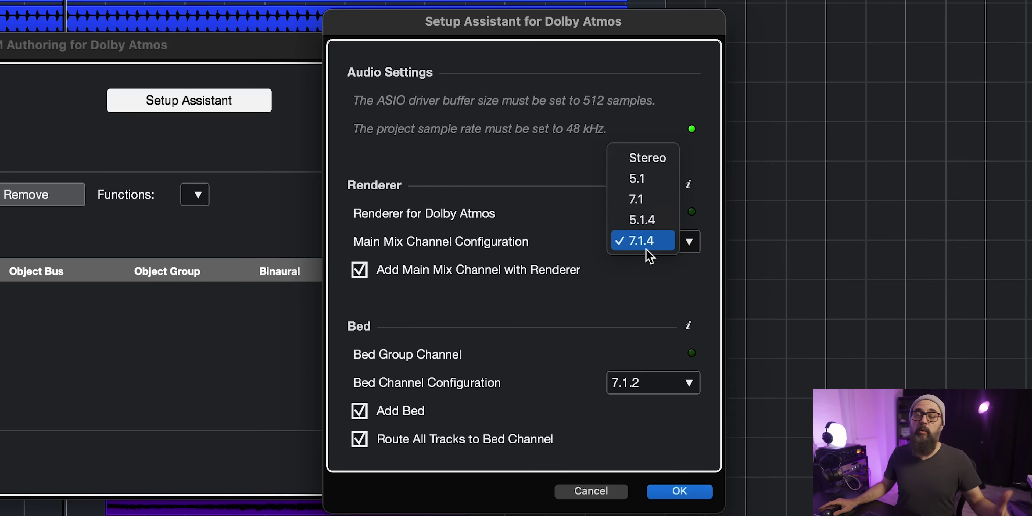
left_click(575, 298)
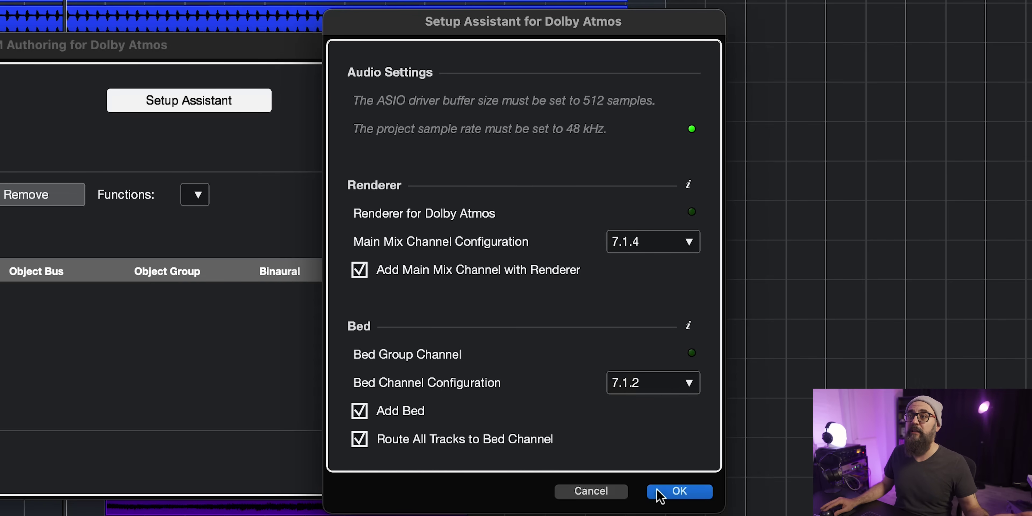
left_click(675, 493)
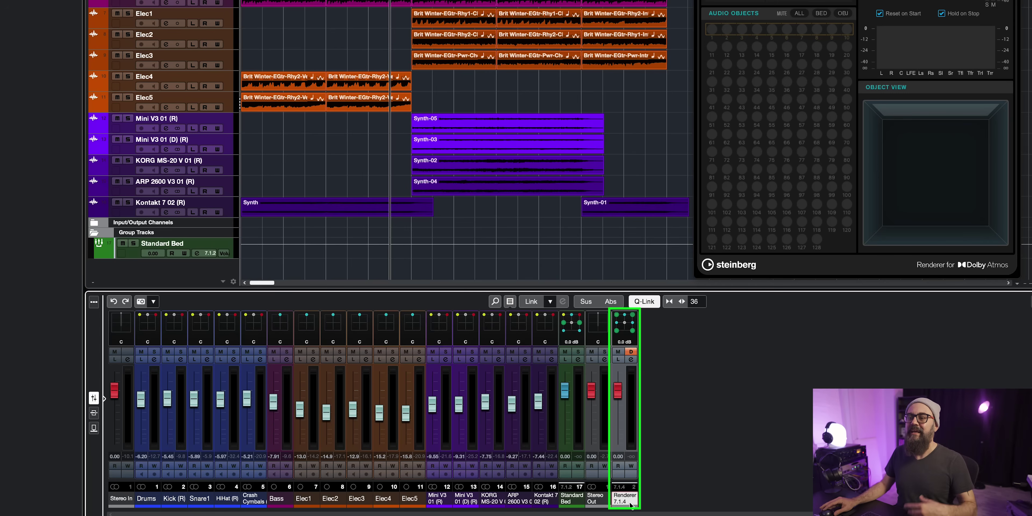
Open Audio Connections (F4) to view the Stereo Out and Renderer 7.1.4 output buses
key("F4")
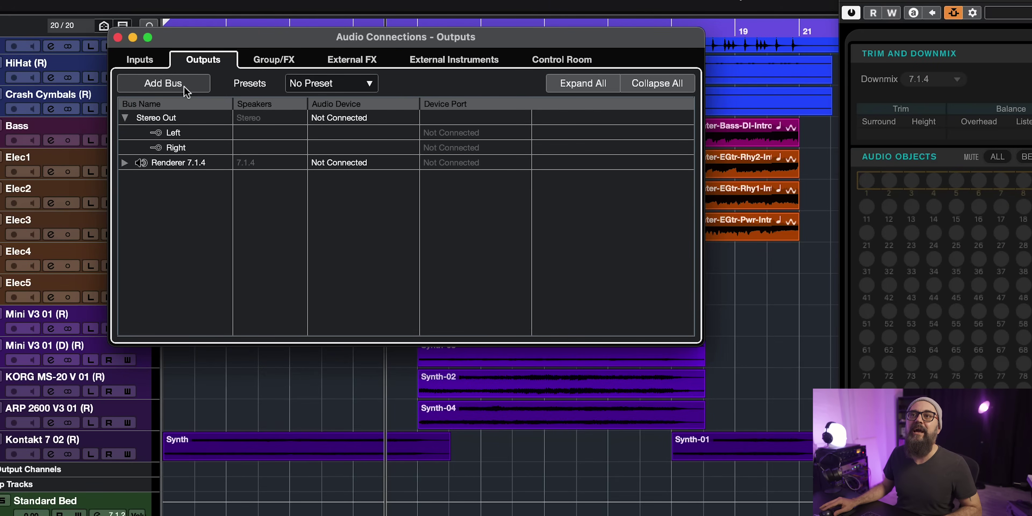
Expand and collapse the Renderer 7.1.4 bus row, then leave Audio Connections
left_click(125, 163)
left_click(125, 162)
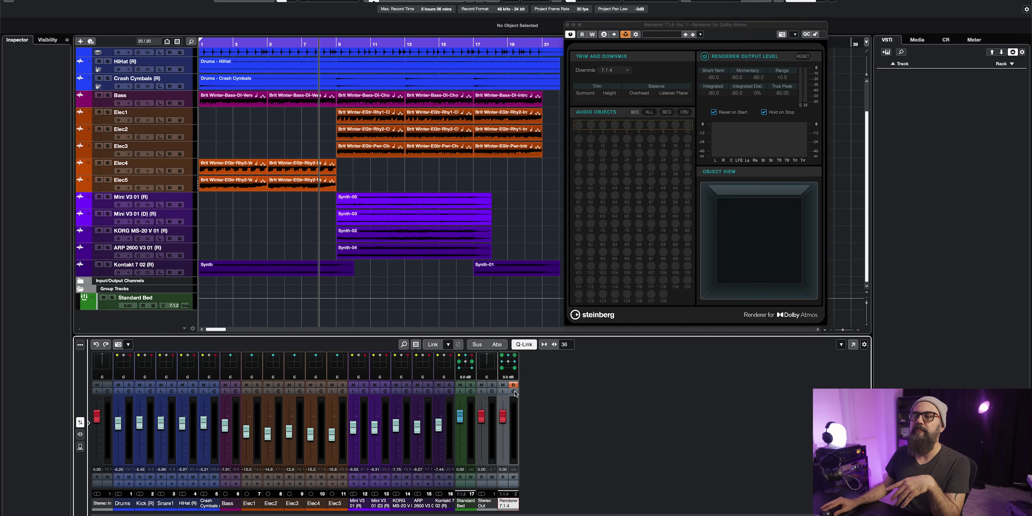
Reopen ADM Authoring and keep Renderer for Dolby Atmos as the selected renderer
left_click(514, 392)
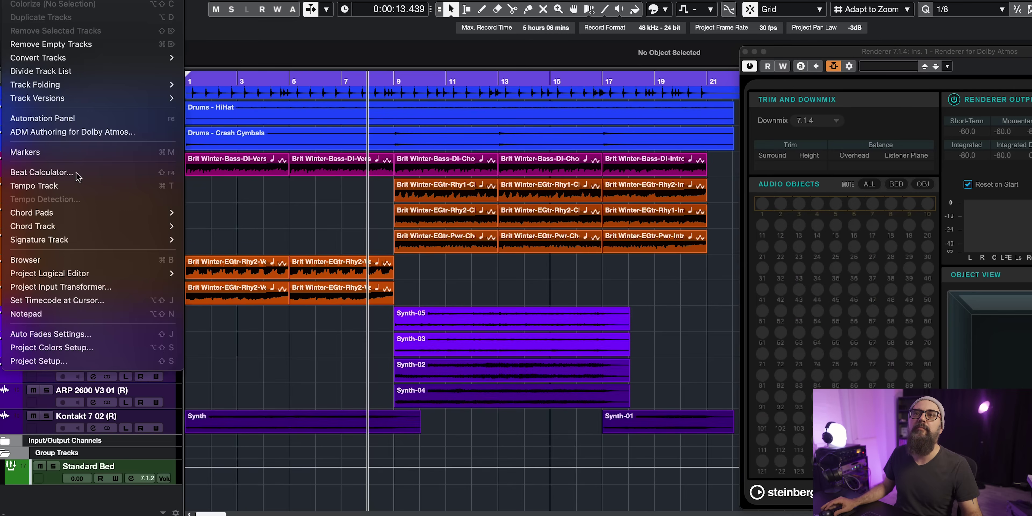
left_click(61, 137)
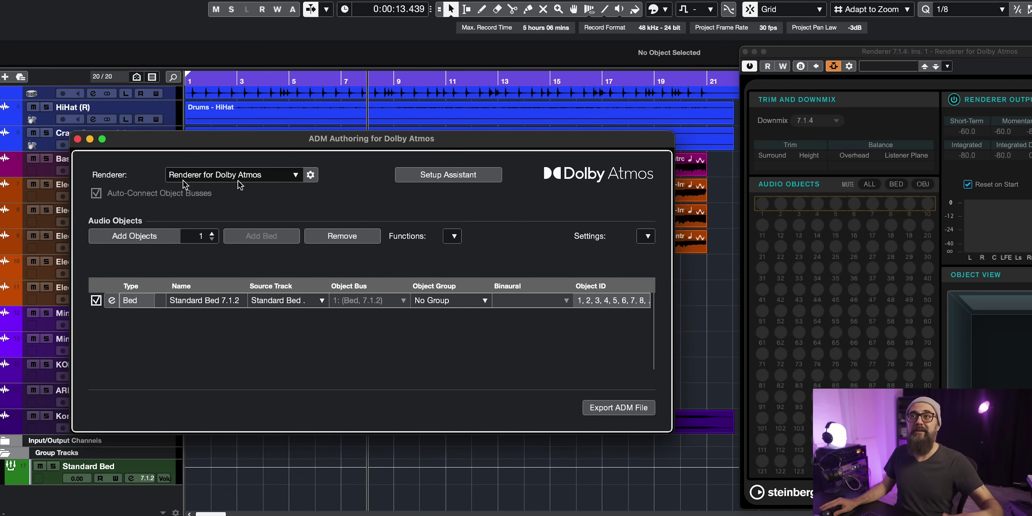
left_click(250, 174)
left_click(250, 174)
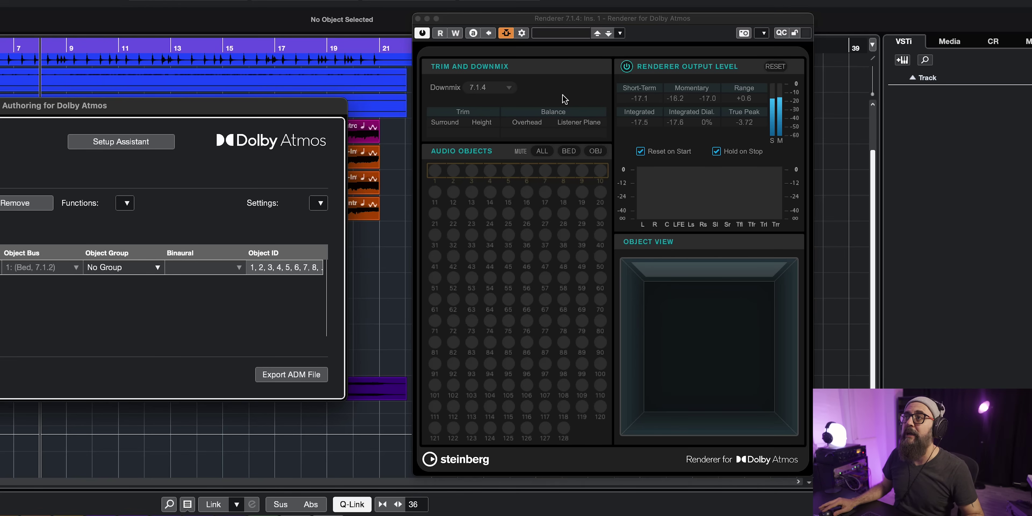
left_click(562, 94)
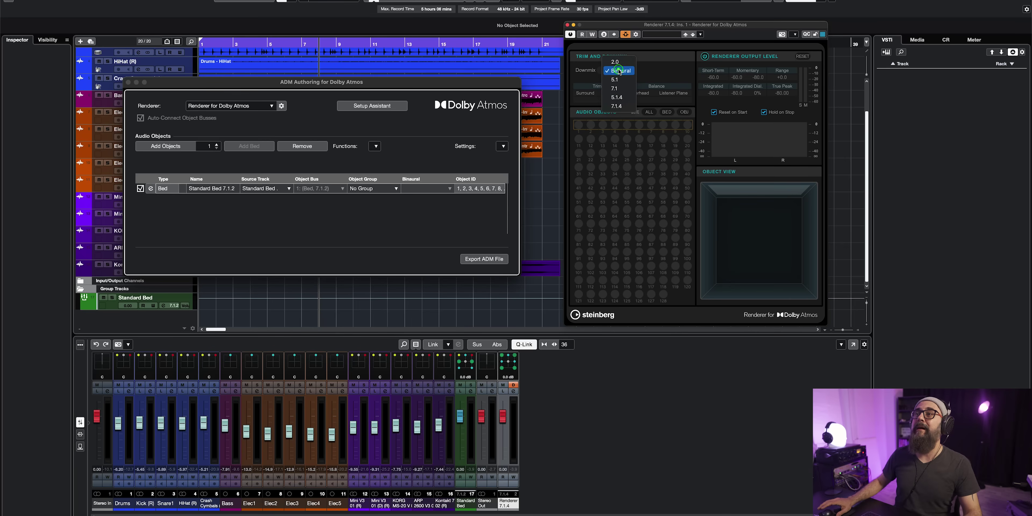
Set the Renderer for Dolby Atmos downmix to Binaural
left_click(618, 71)
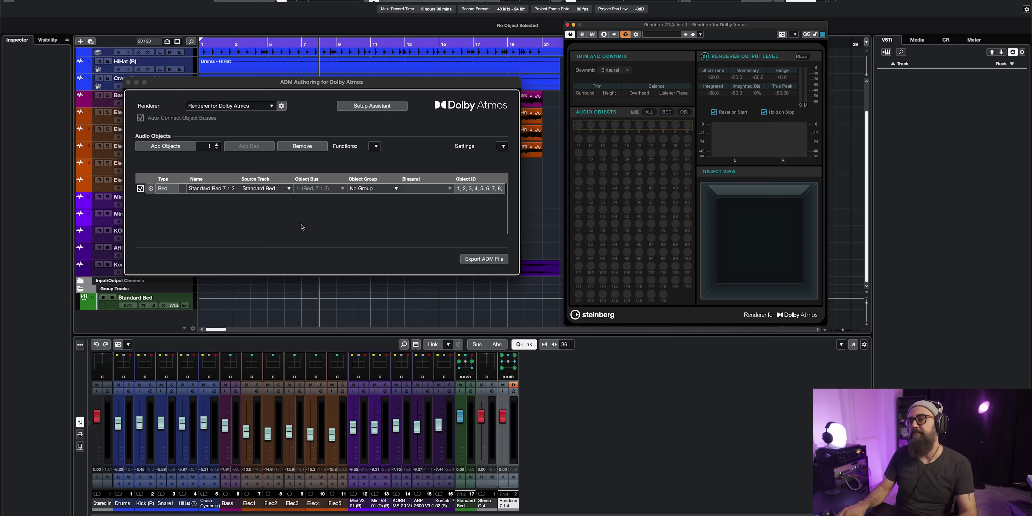
key("space")
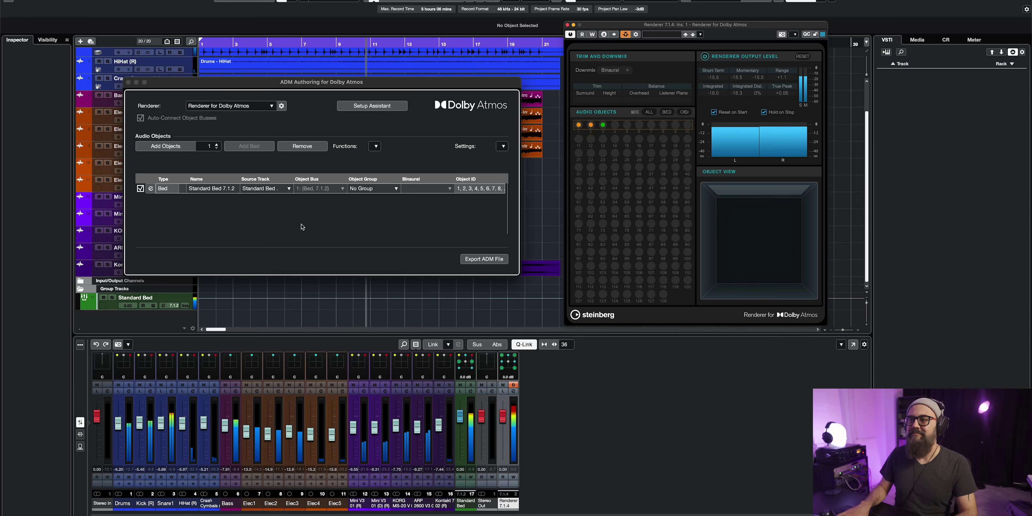
key("space")
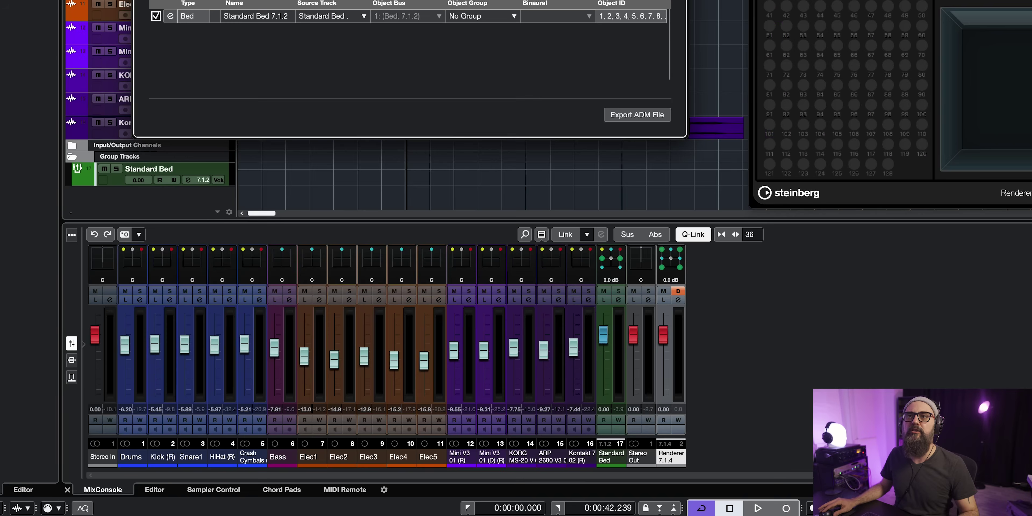
Audition the soloed Drums channel, then select tracks Snare1 through Kontakt 7 02
key("super+w")
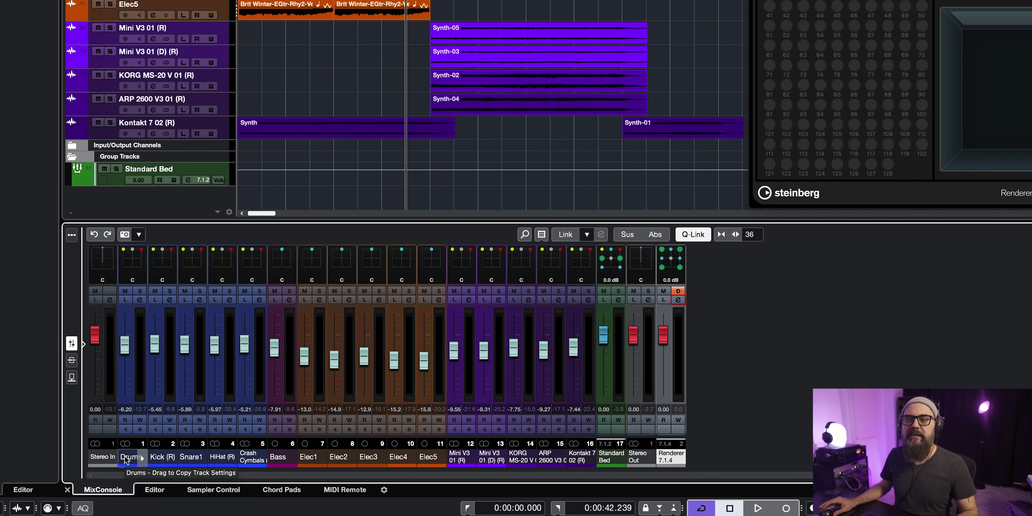
left_click(139, 292)
key("space")
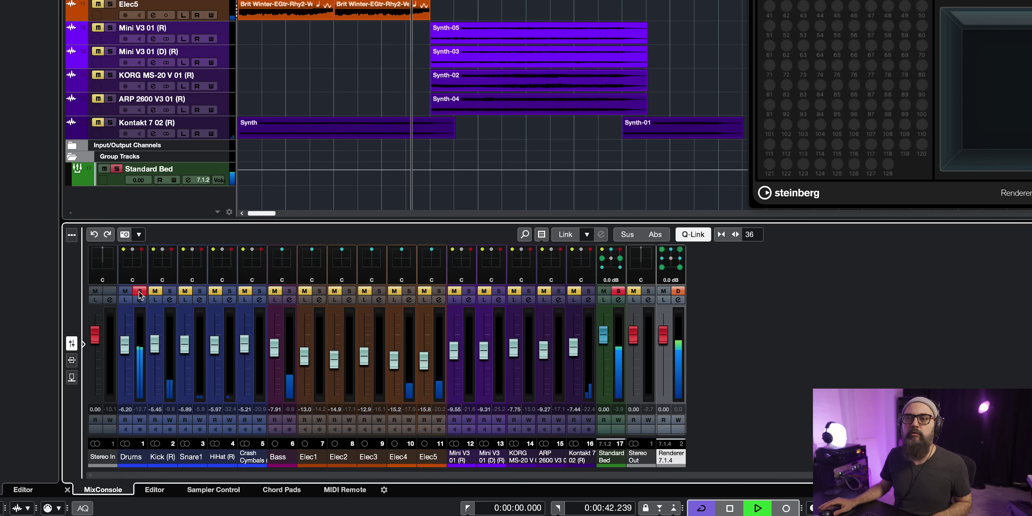
key("space")
left_click(140, 291)
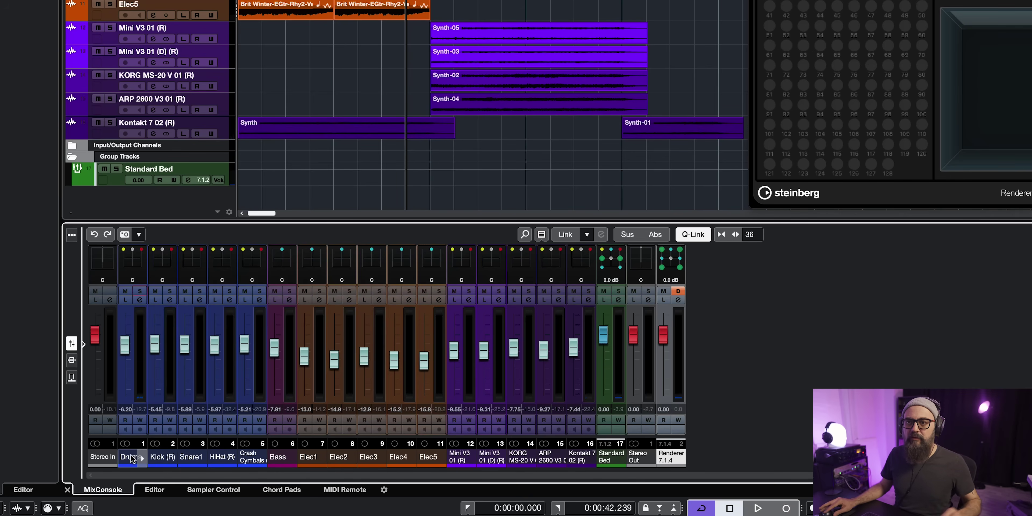
left_click(184, 457)
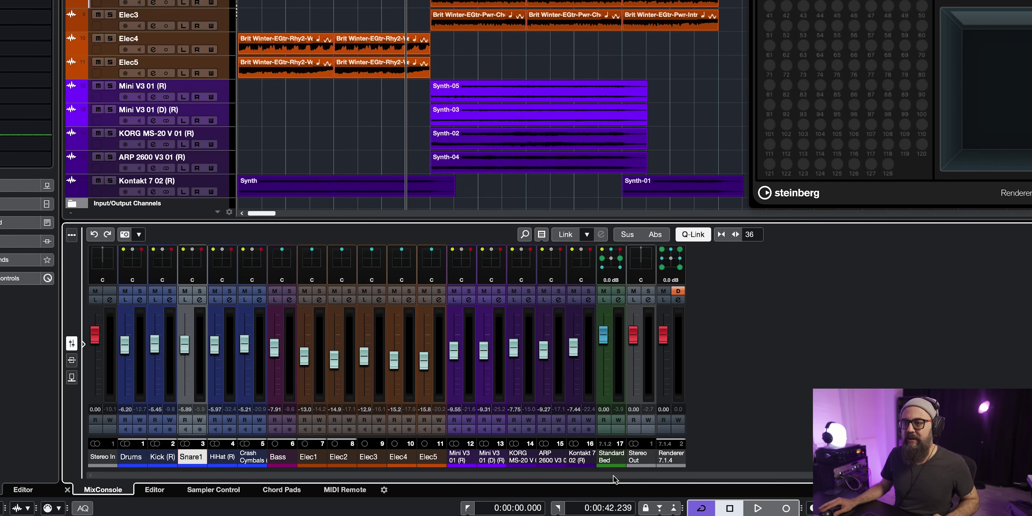
left_click(578, 465, "shift")
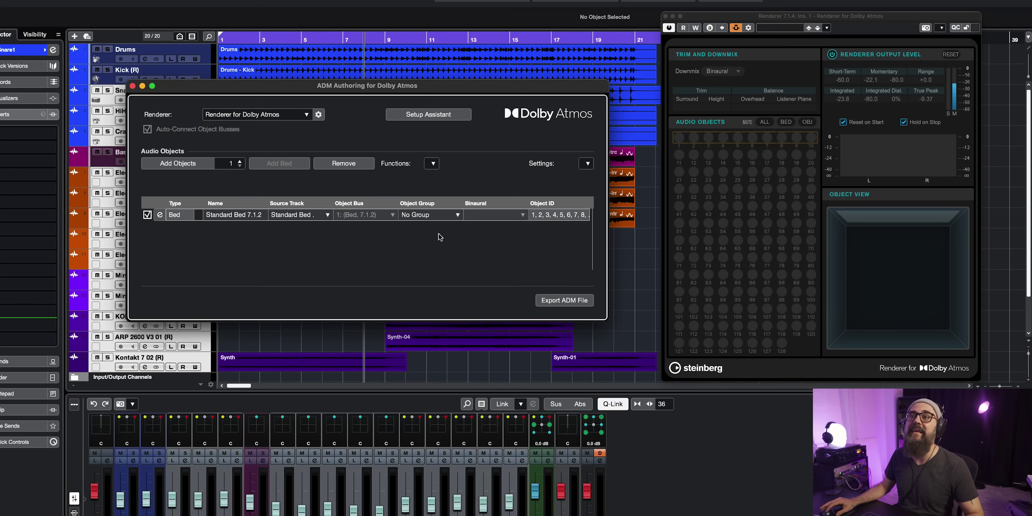
Use Functions > Create Objects from Selected Tracks, adding objects through Kontakt 7 02 (IDs 30, 31)
left_click(434, 164)
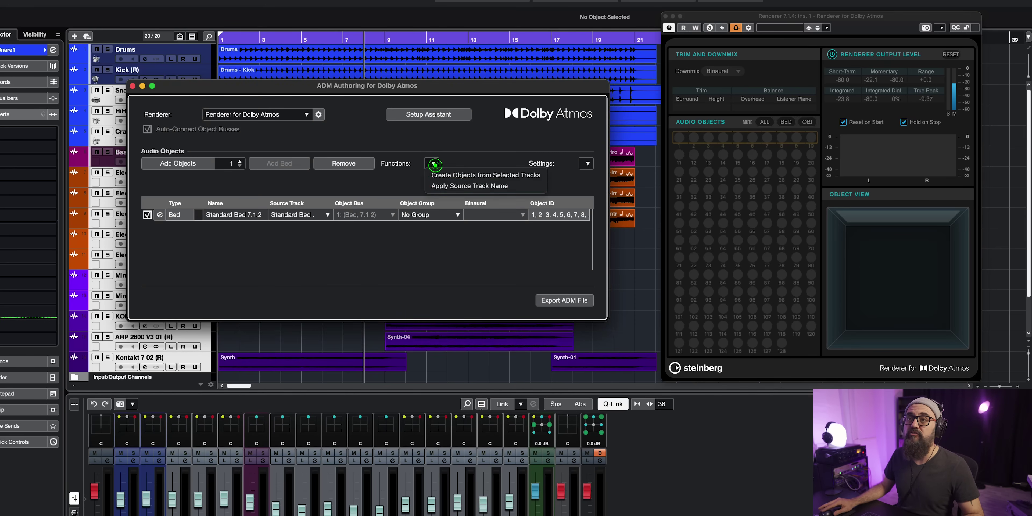
left_click(449, 177)
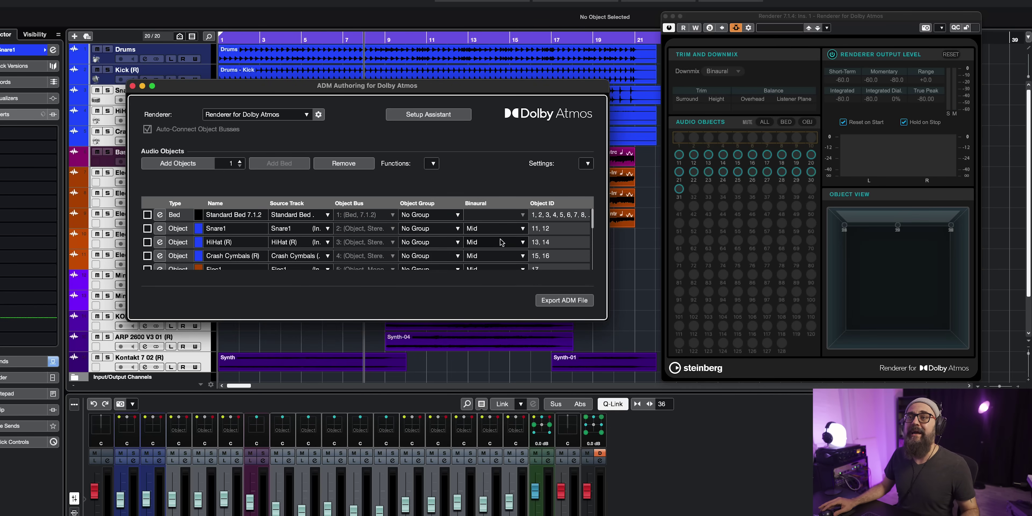
scroll(405, 243, "down", 5)
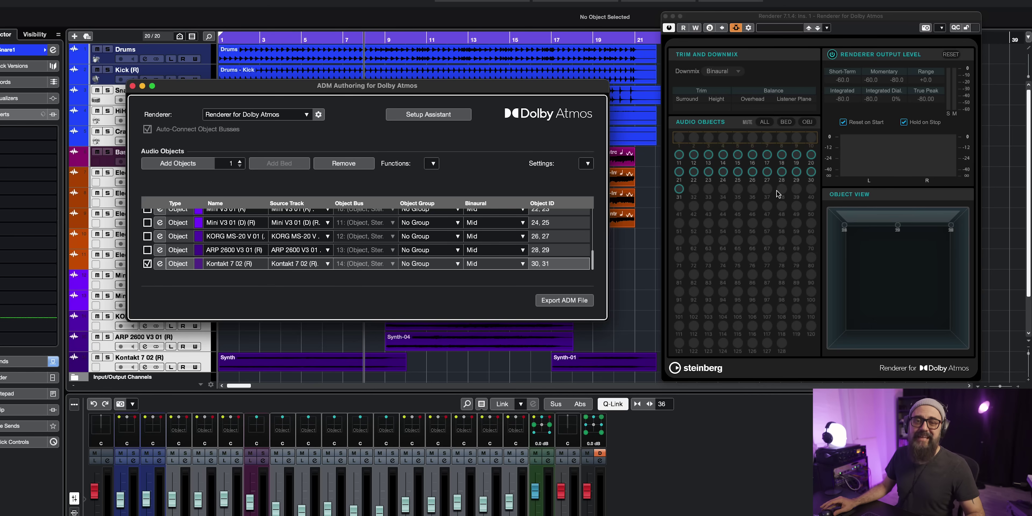
Assign the Bed and every audio object to the Music object group
left_click(443, 199)
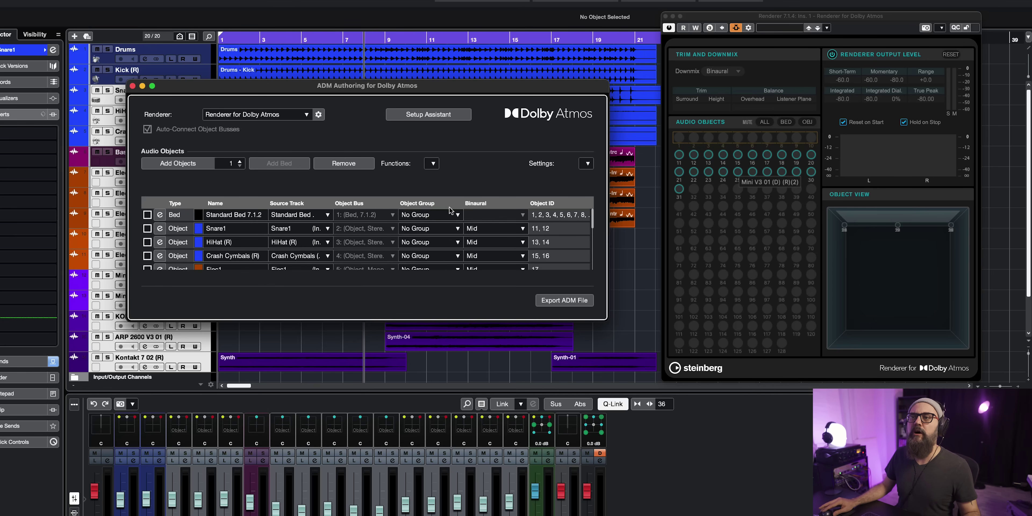
left_click(431, 217)
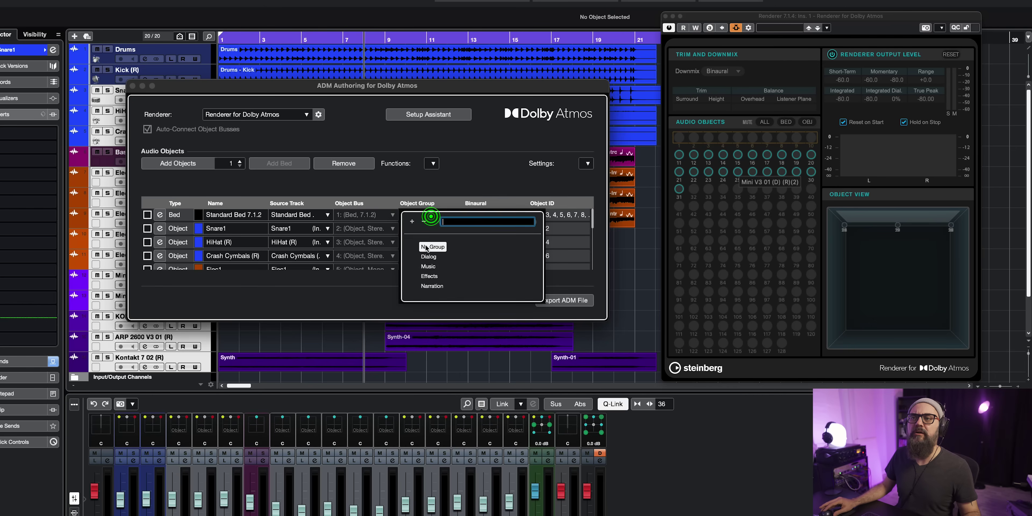
left_click(427, 266)
left_click(416, 228)
left_click(428, 277)
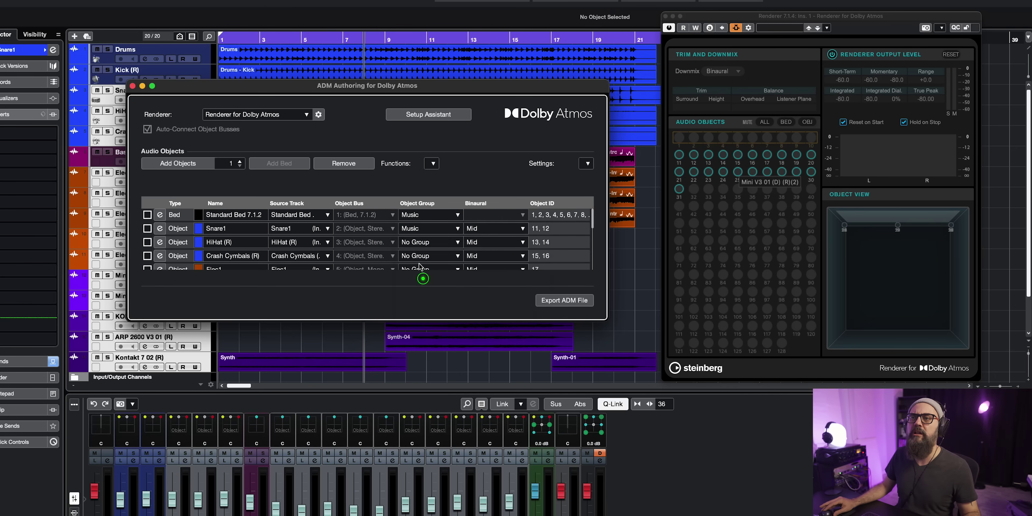
left_click(513, 244)
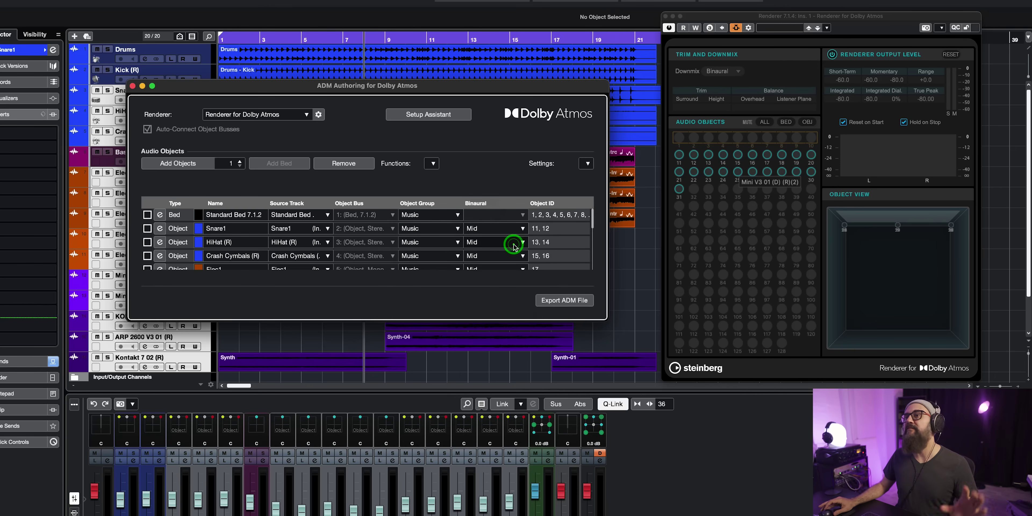
Set the Binaural mode of Snare1 and HiHat (R) to Near
left_click(503, 232)
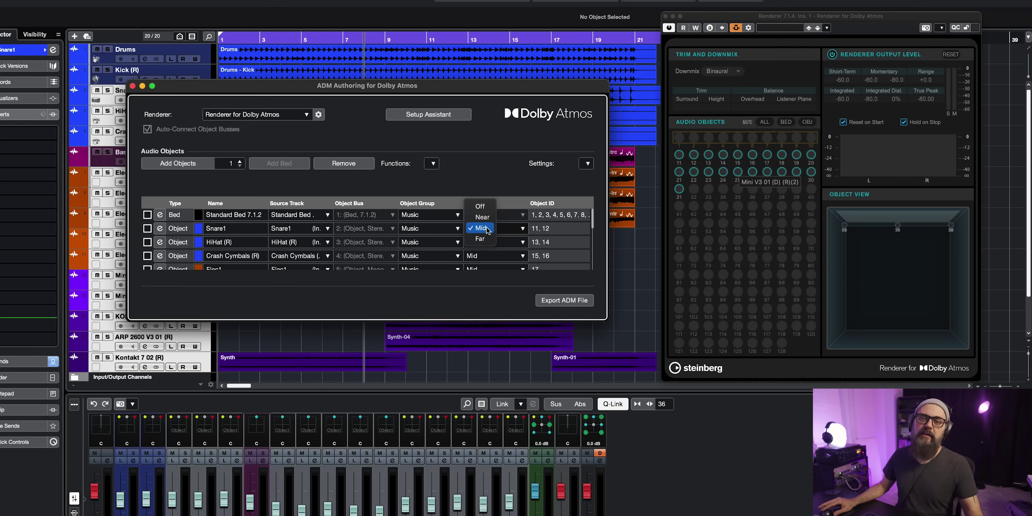
left_click(518, 204)
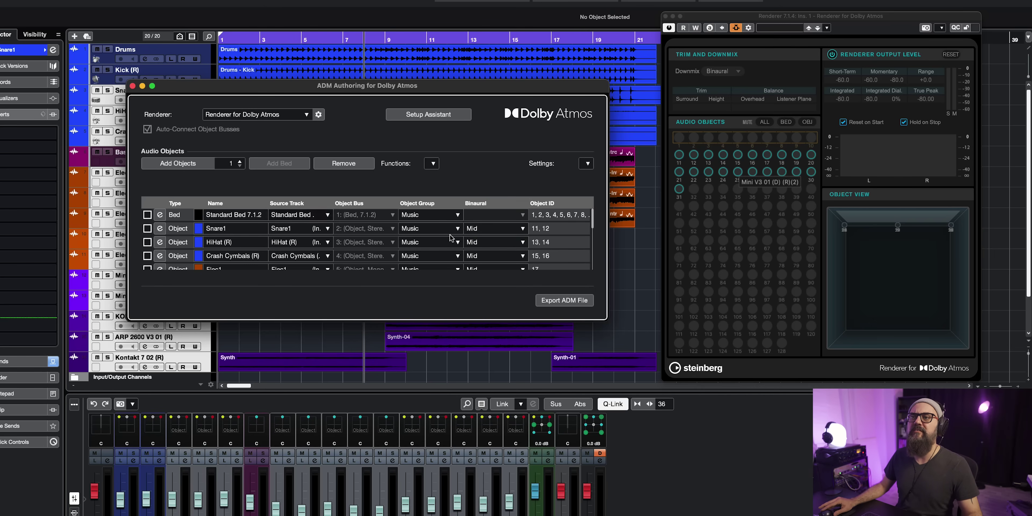
left_click(475, 230)
left_click(477, 229)
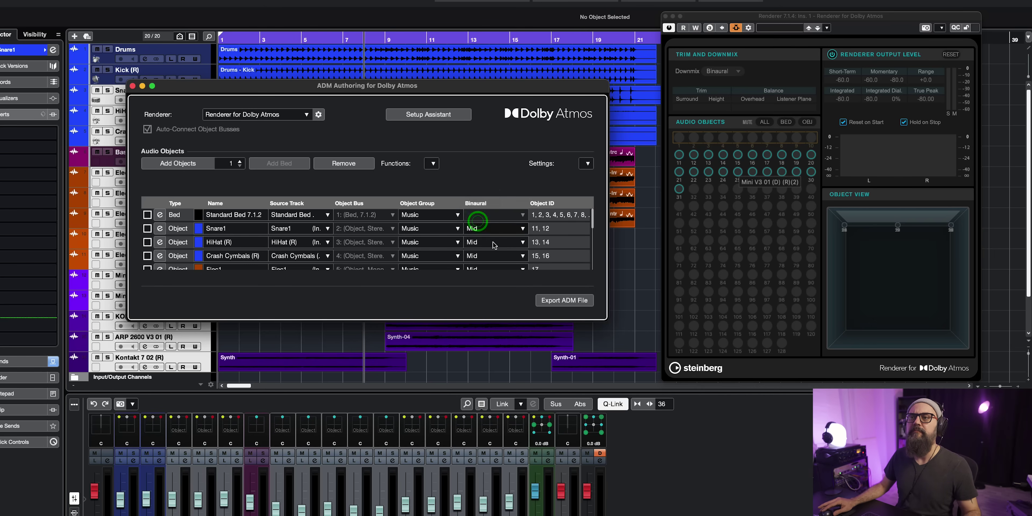
left_click(480, 243)
left_click(483, 231)
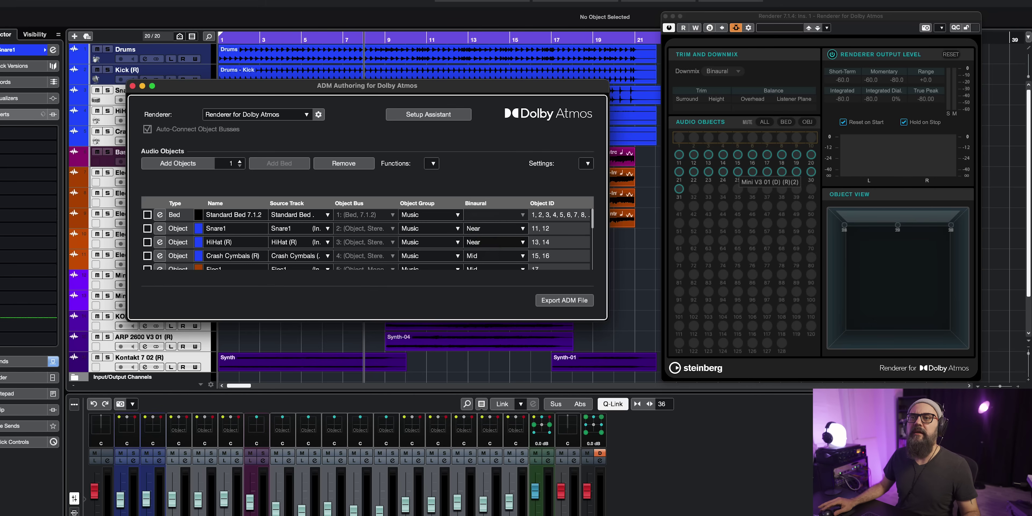
left_click(483, 245)
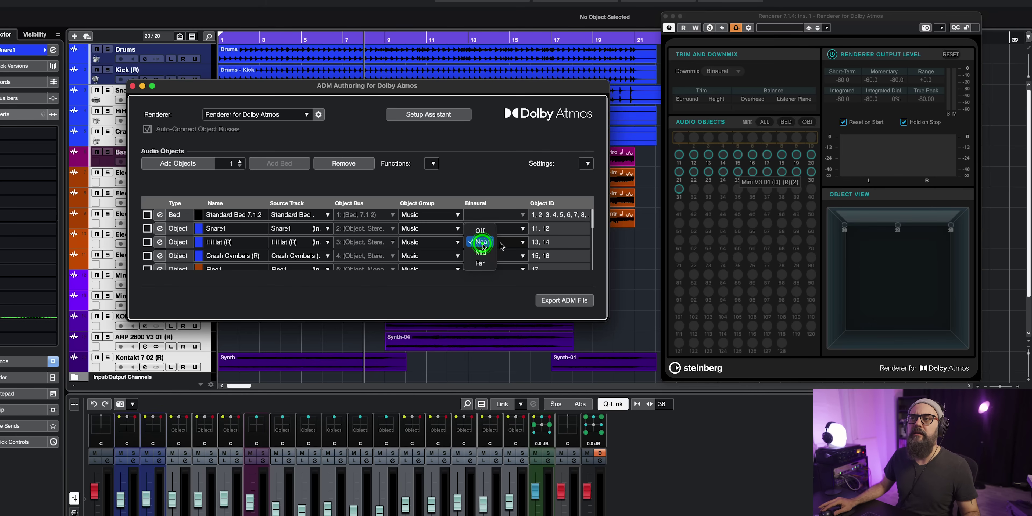
left_click(592, 238)
left_click_drag(592, 218, 590, 273)
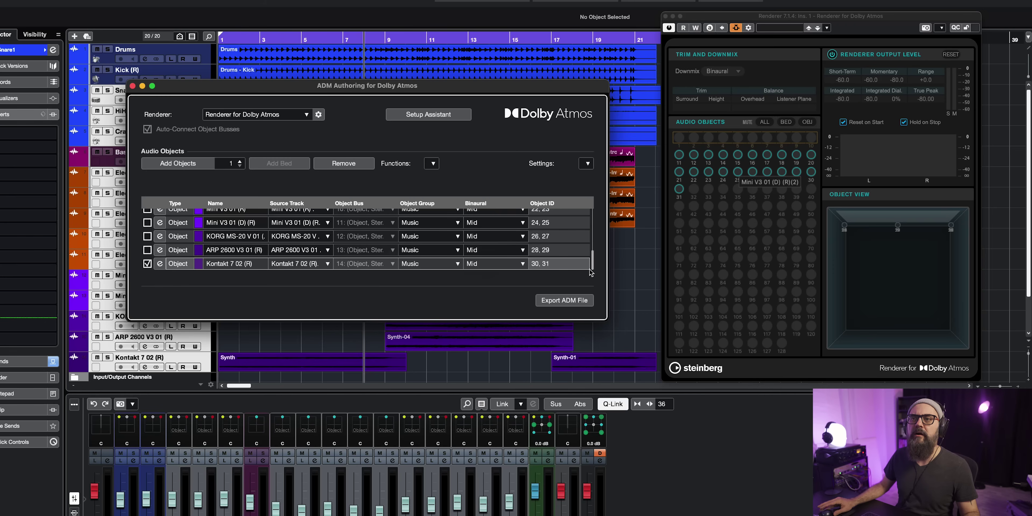
Change Kontakt 7 02's Binaural column to Far in the Audio Objects table
left_click(521, 265)
left_click(484, 275)
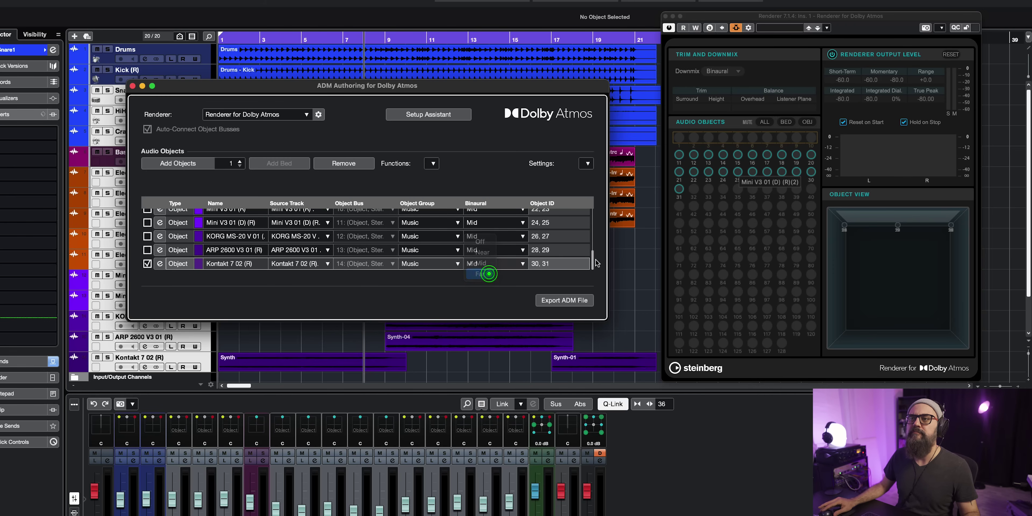
left_click_drag(592, 263, 594, 239)
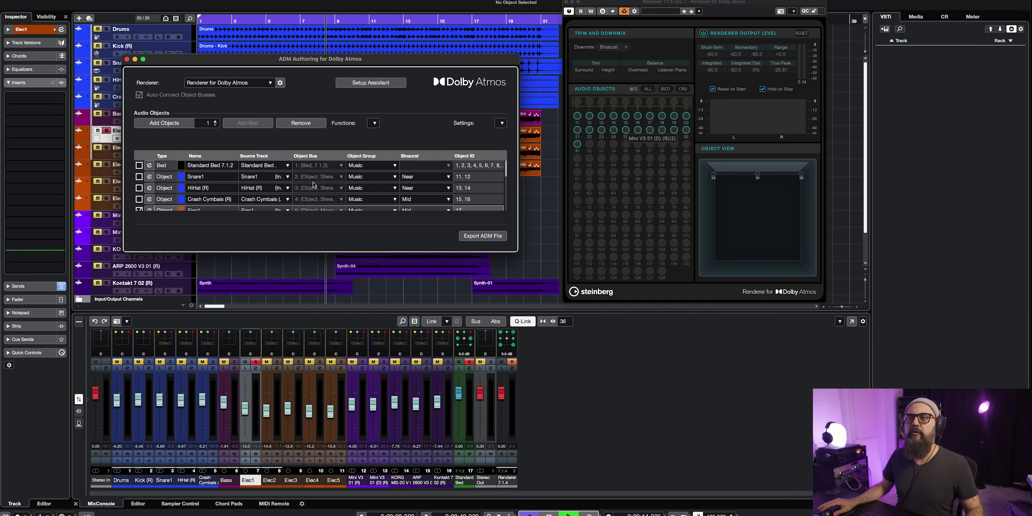
Audition Elec1's binaural mode as Near, then Far, and settle back on Mid
scroll(448, 194, "down", 2)
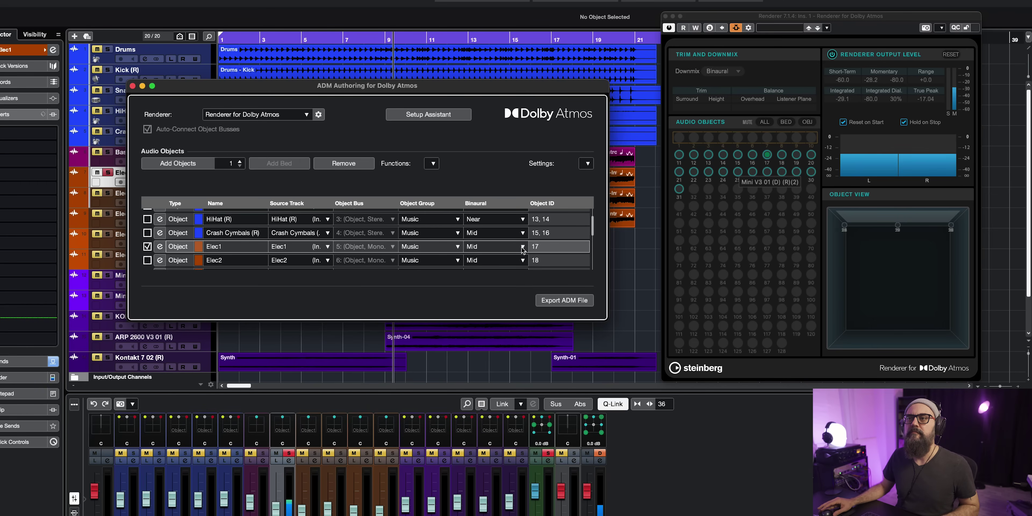
left_click(522, 247)
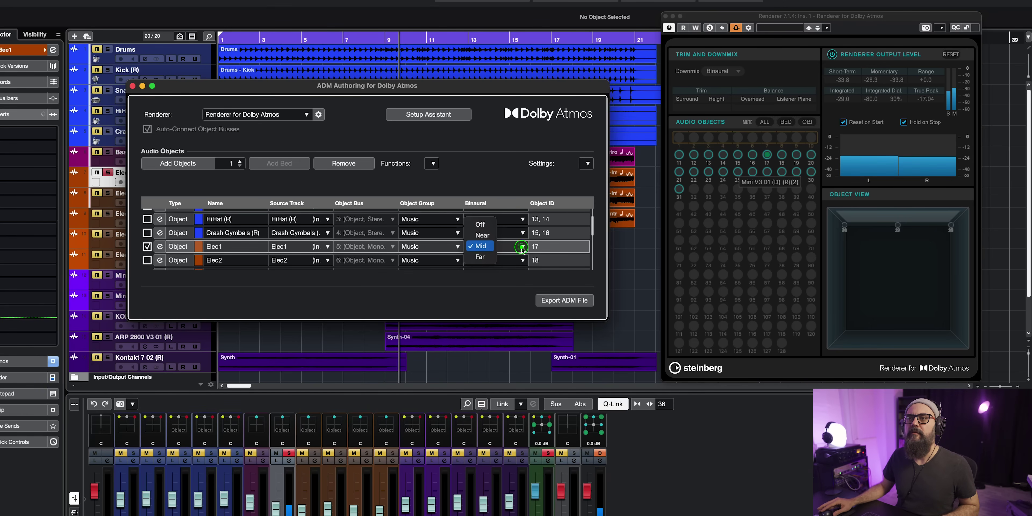
left_click(483, 236)
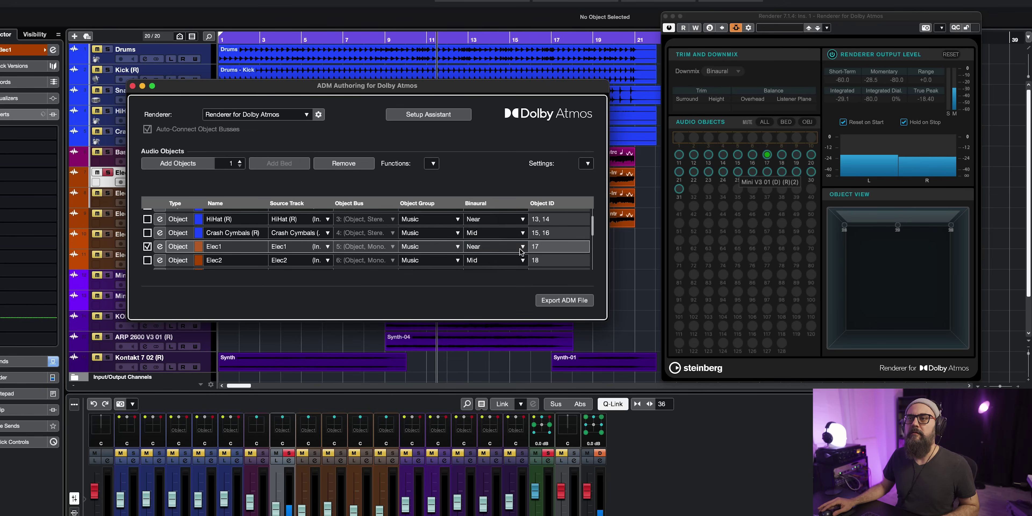
left_click(505, 245)
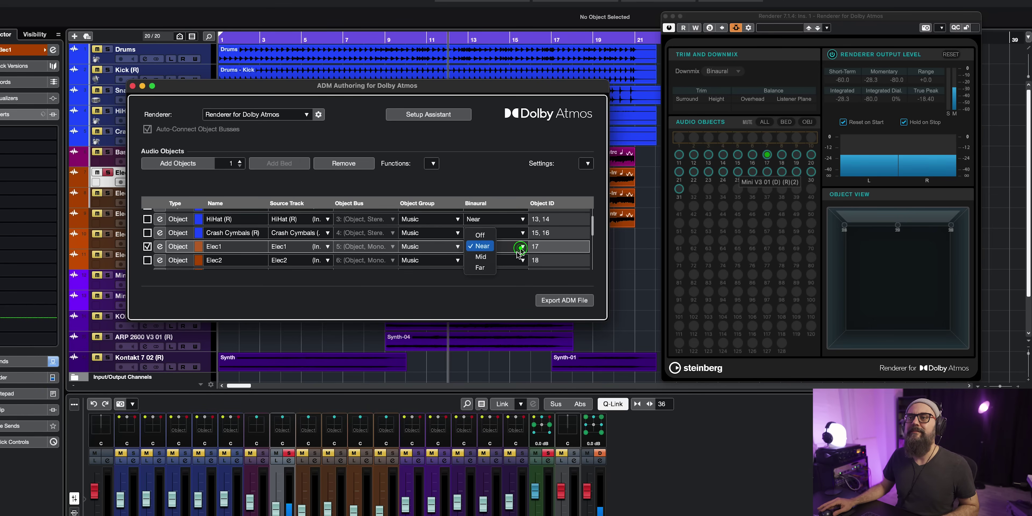
left_click(482, 267)
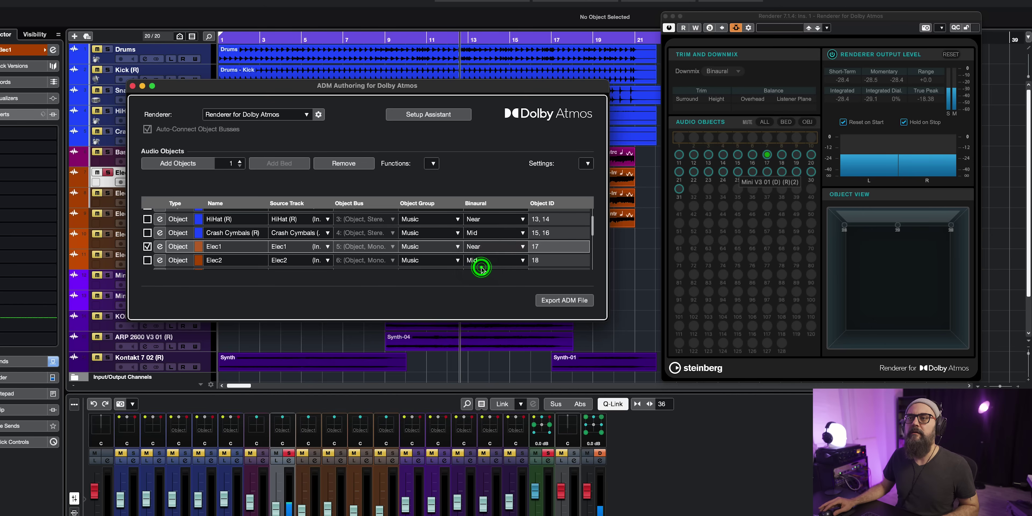
left_click(510, 250)
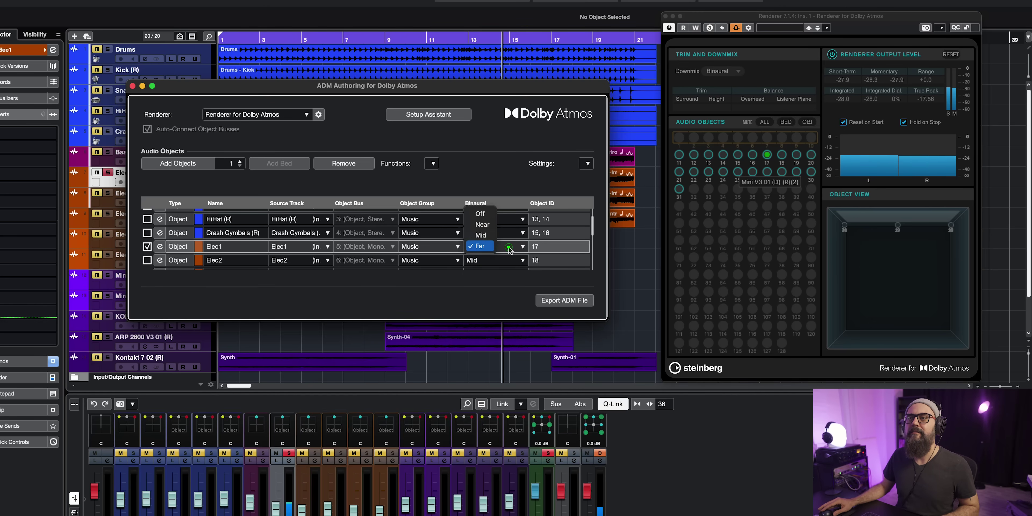
left_click(488, 237)
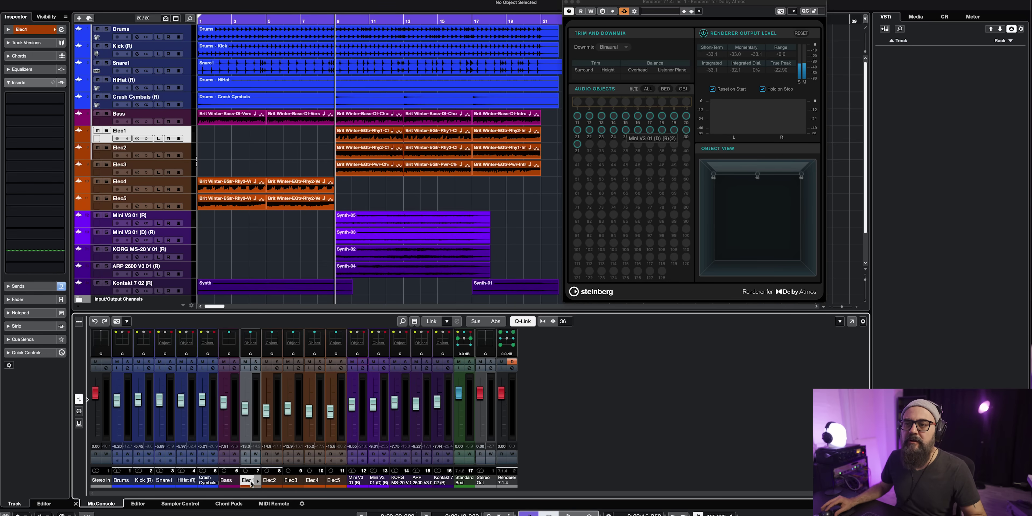
Open Elec1's MultiPanner as mono object 5, solo it, and play it briefly on its own
double_click(252, 340)
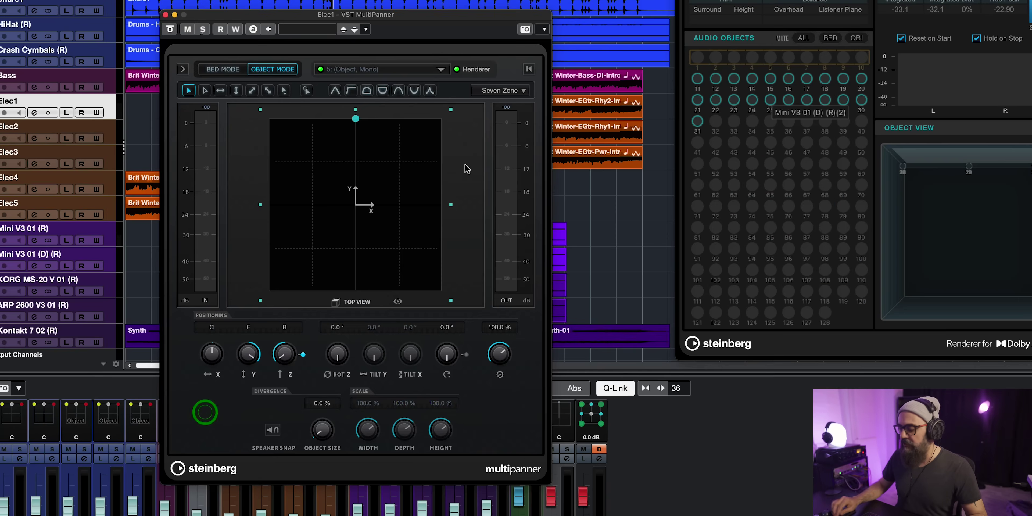
left_click(203, 29)
key("space")
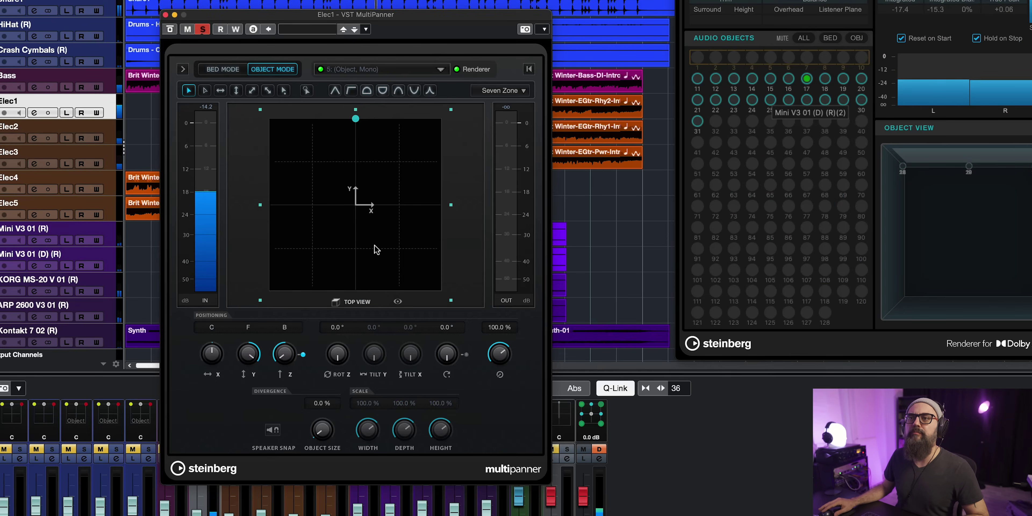
key("space")
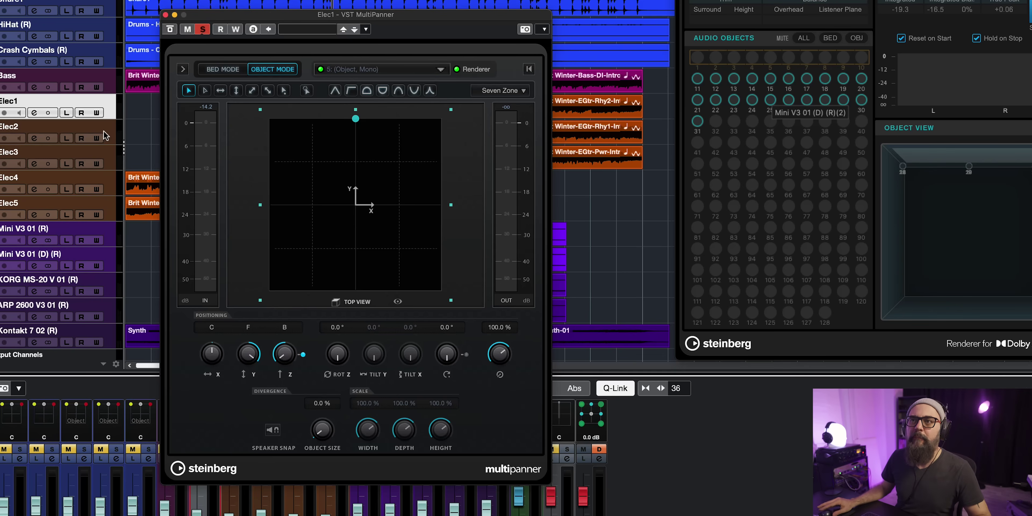
Show the room's rear view and, during playback, move the Elec1 object with the position knobs
left_click(183, 70)
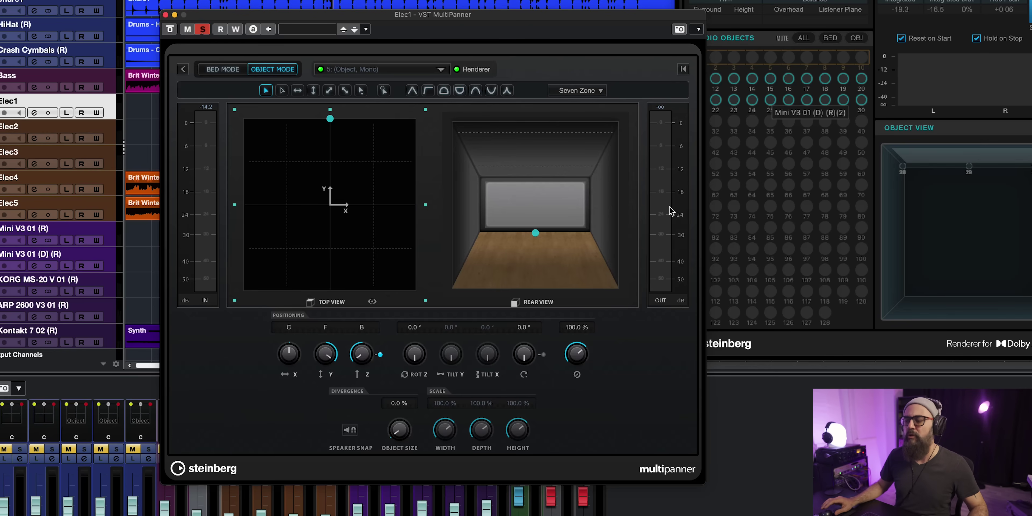
key("space")
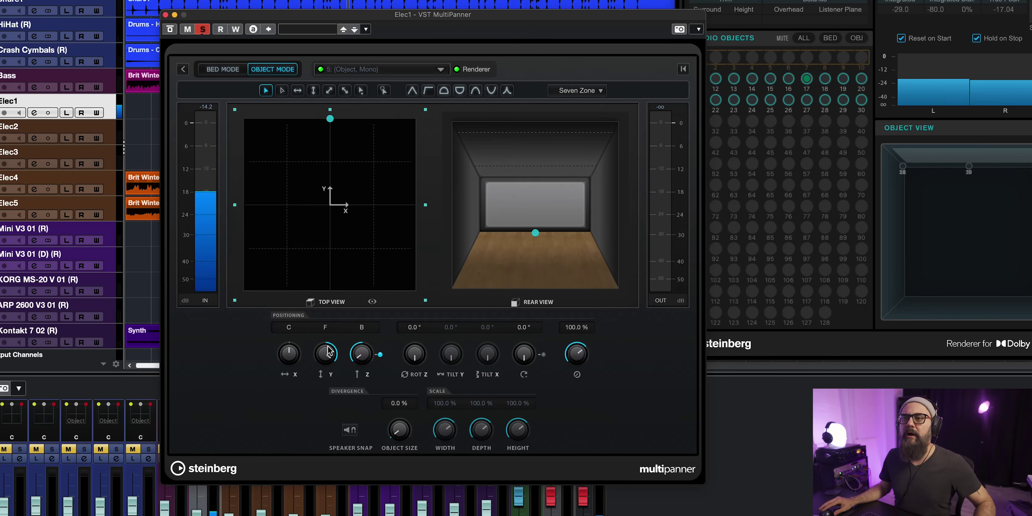
scroll(298, 360, "up", 10)
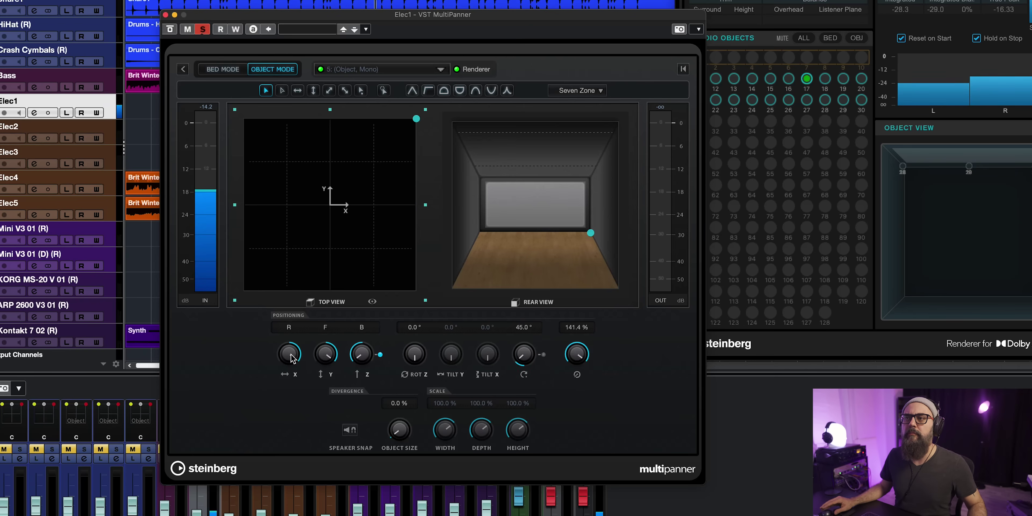
scroll(291, 359, "down", 15)
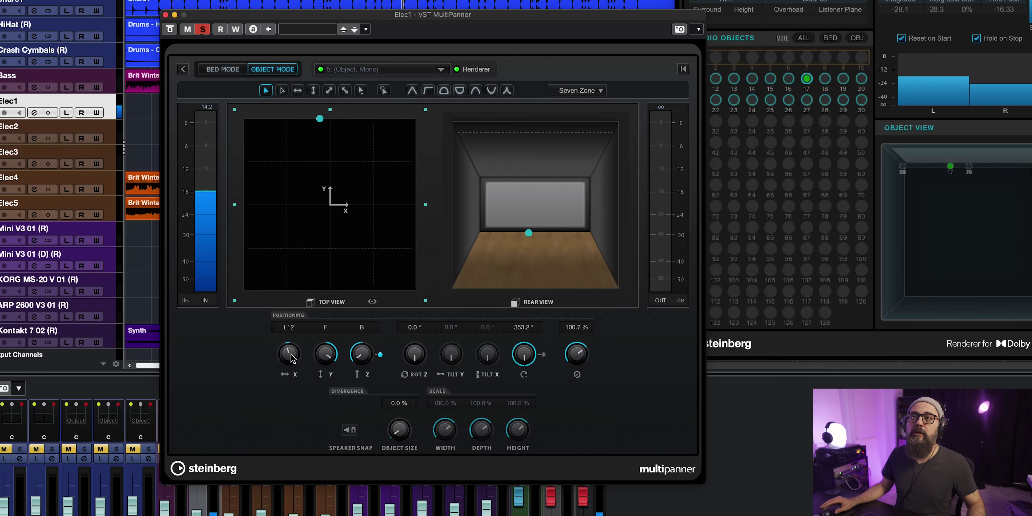
scroll(291, 358, "up", 2)
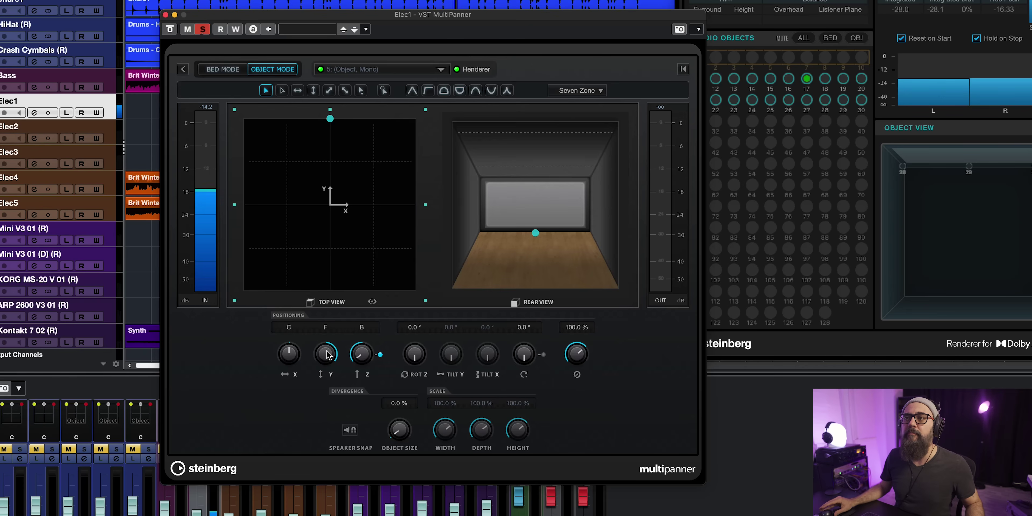
scroll(326, 354, "down", 20)
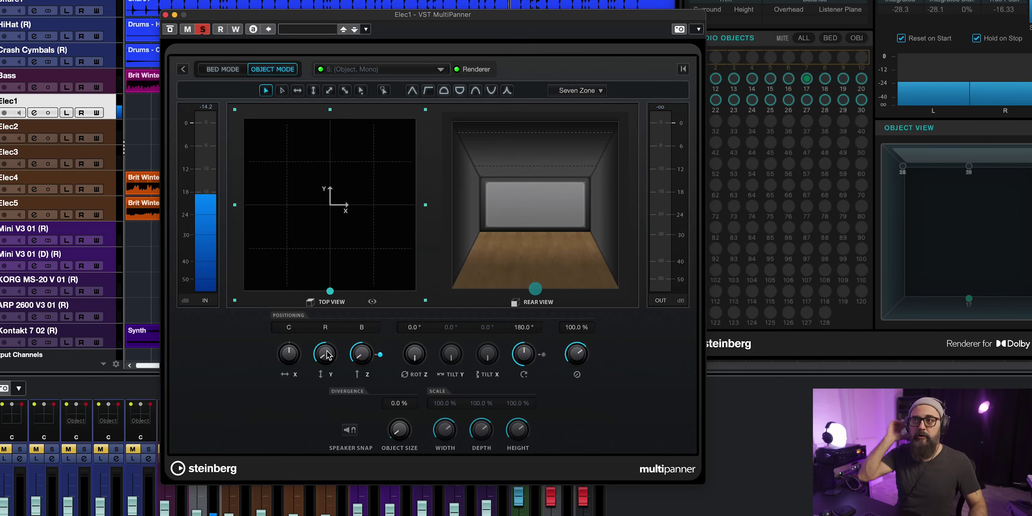
scroll(326, 355, "up", 20)
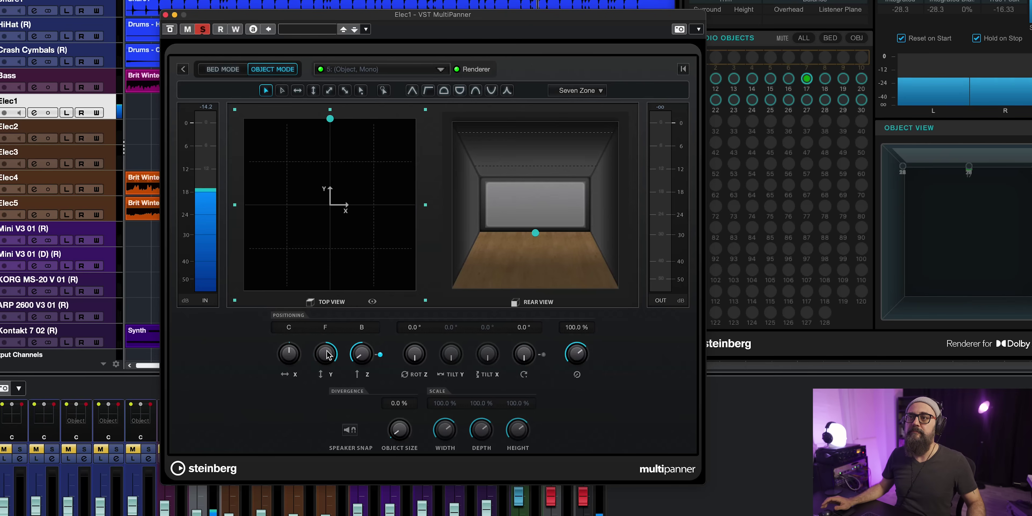
scroll(327, 354, "down", 20)
scroll(326, 354, "up", 14)
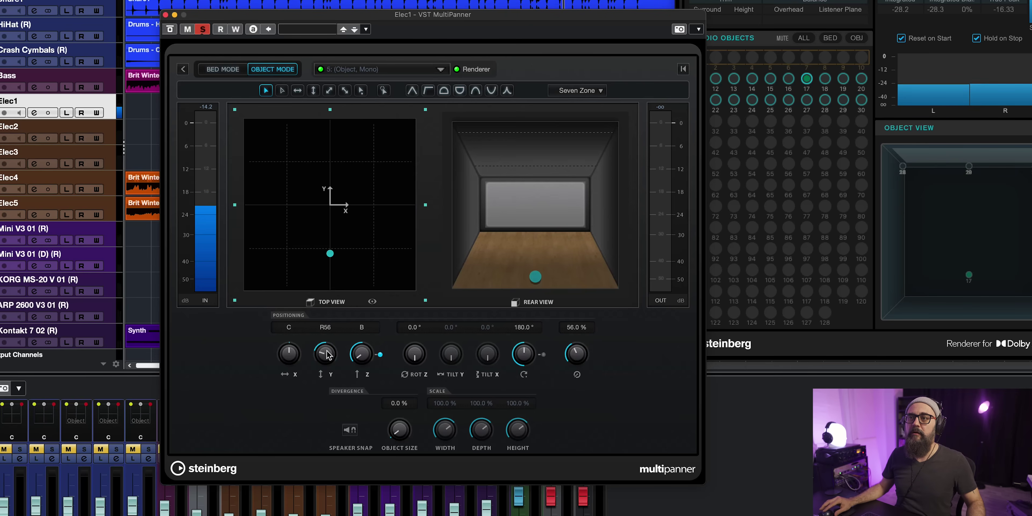
scroll(364, 355, "up", 20)
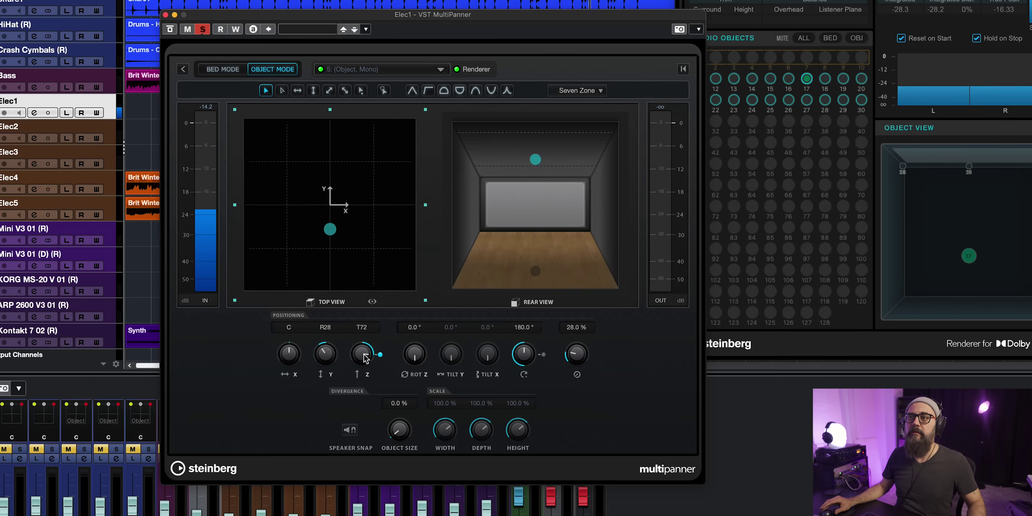
scroll(334, 357, "down", 6)
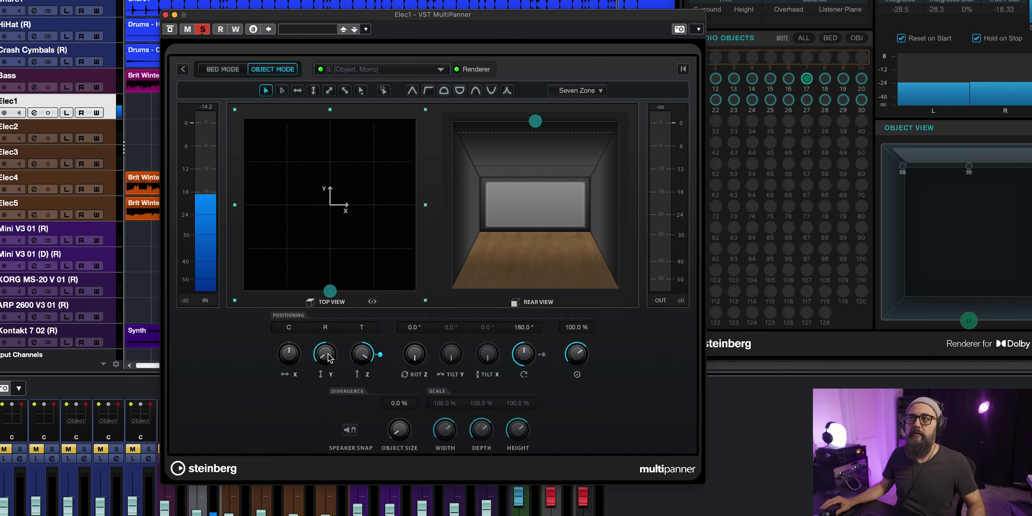
scroll(328, 357, "up", 4)
scroll(328, 357, "down", 3)
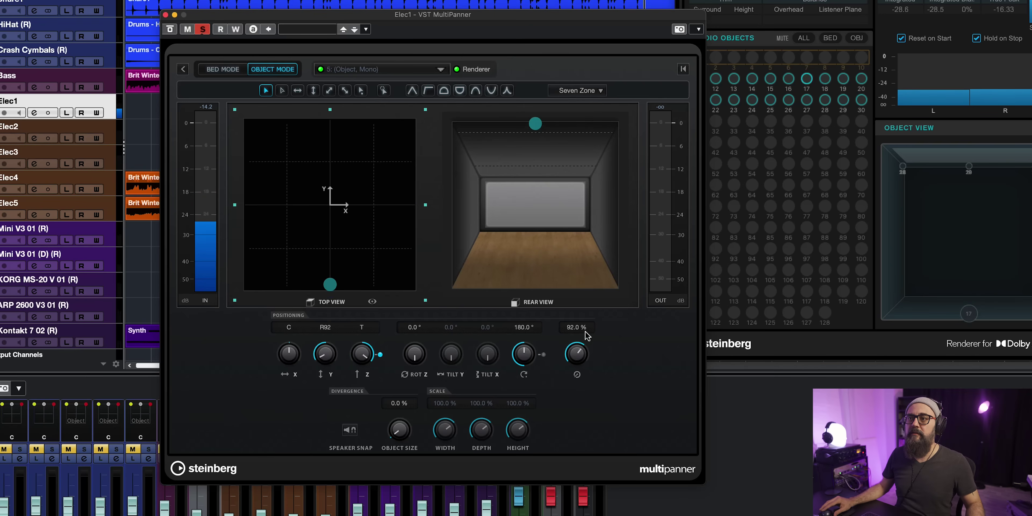
Restart playback and settle Elec1 at L63, F67, B12 with 316.8° rotation
key("space")
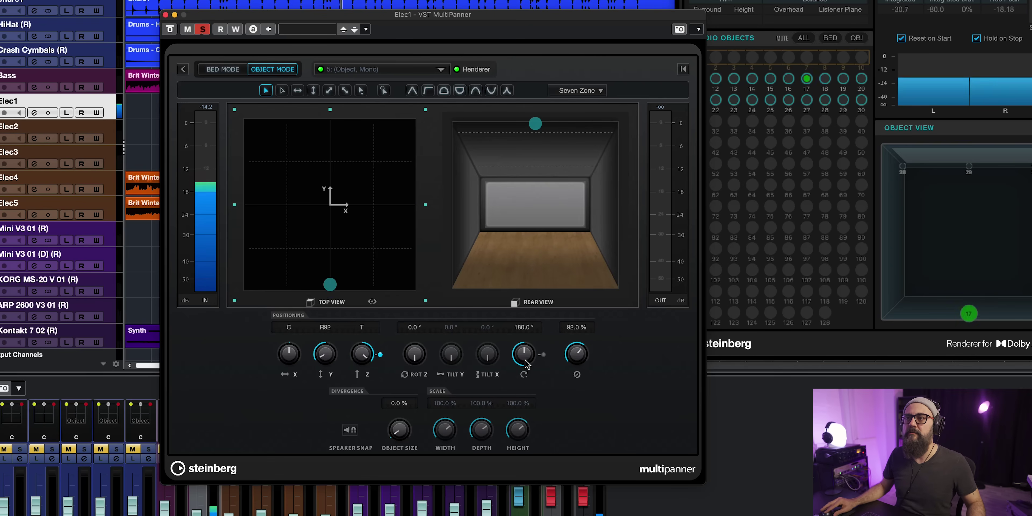
scroll(524, 363, "up", 15)
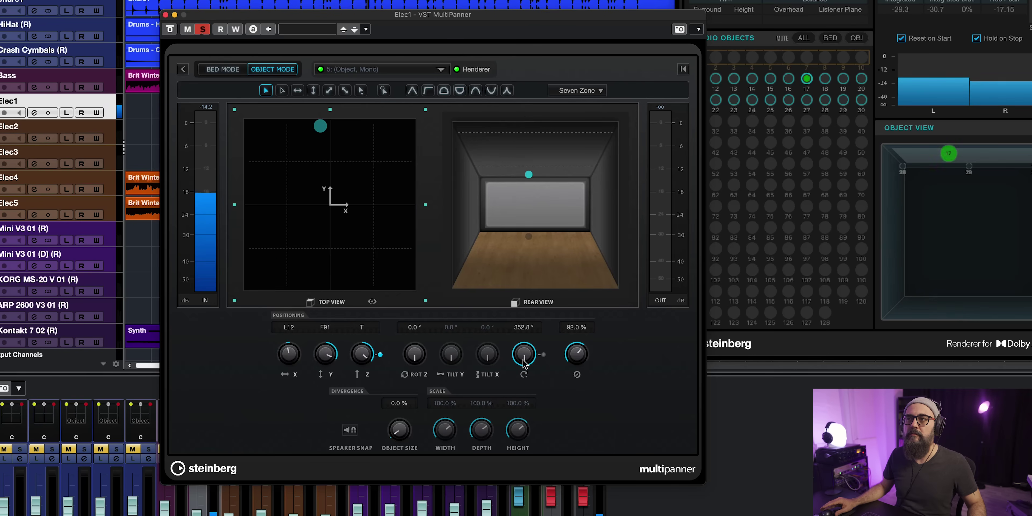
scroll(525, 362, "up", 14)
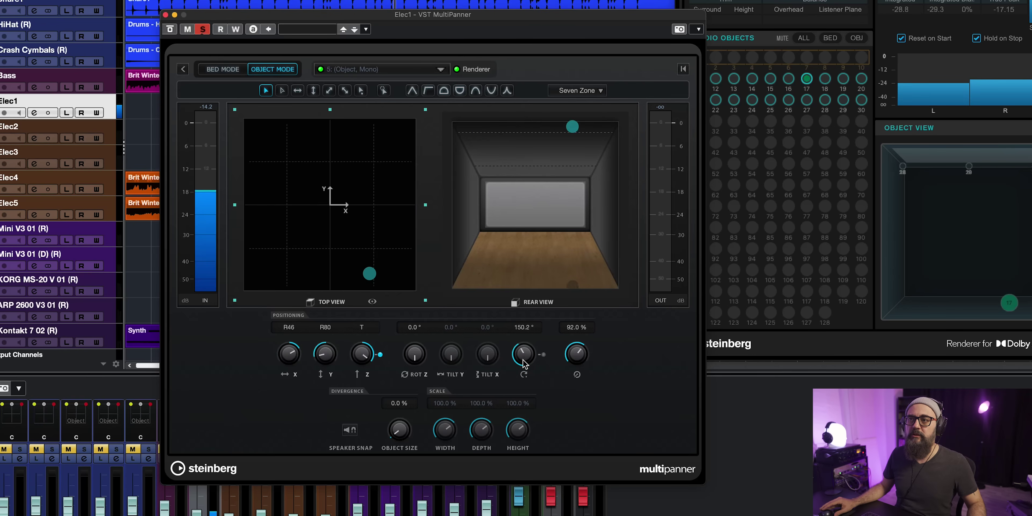
scroll(524, 362, "up", 15)
scroll(415, 353, "up", 1)
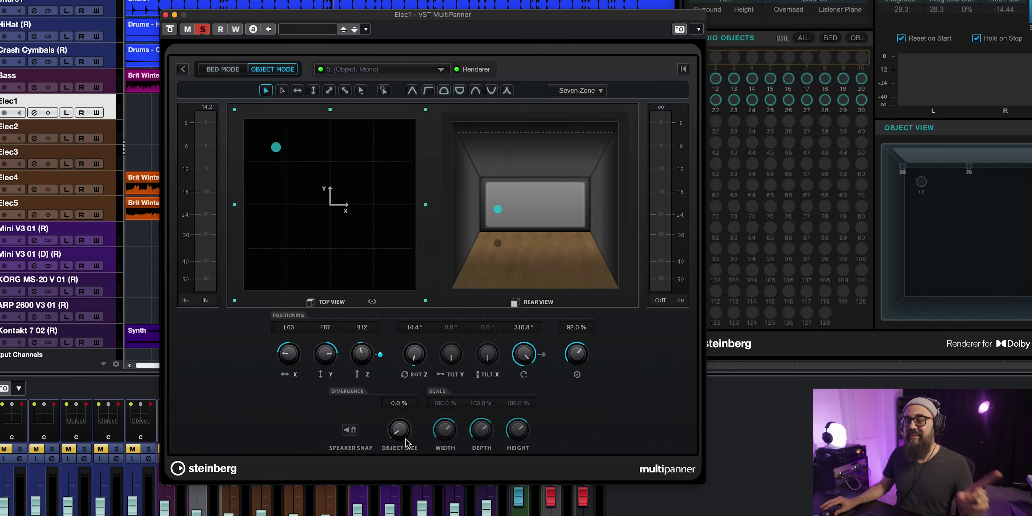
During playback, set Elec1's object size to 23% and rotate it toward the left side
key("space")
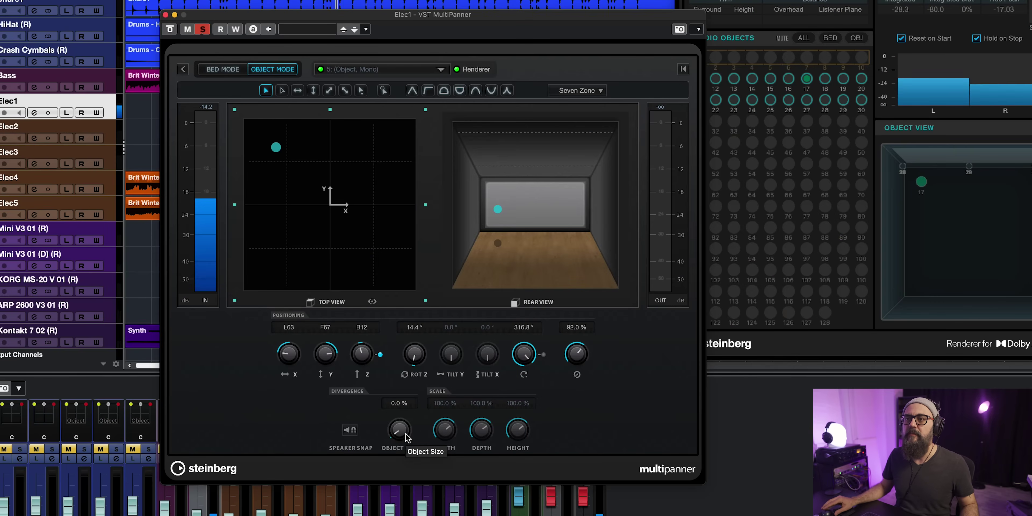
scroll(396, 433, "up", 10)
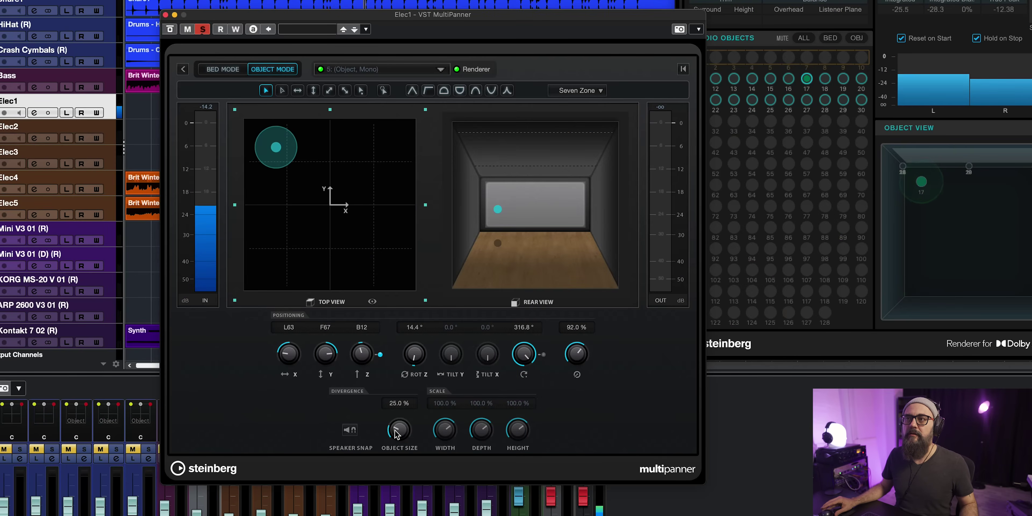
scroll(396, 433, "up", 3)
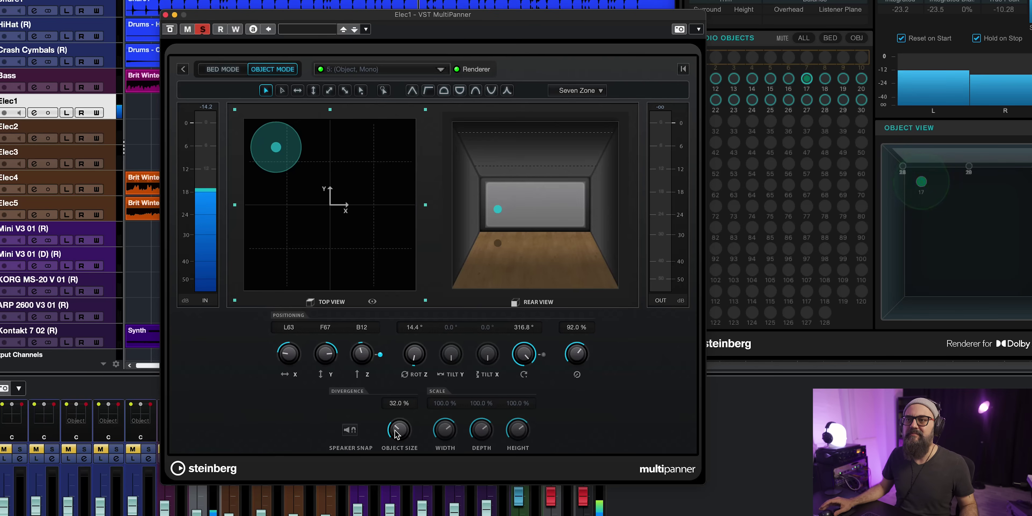
scroll(395, 434, "up", 20)
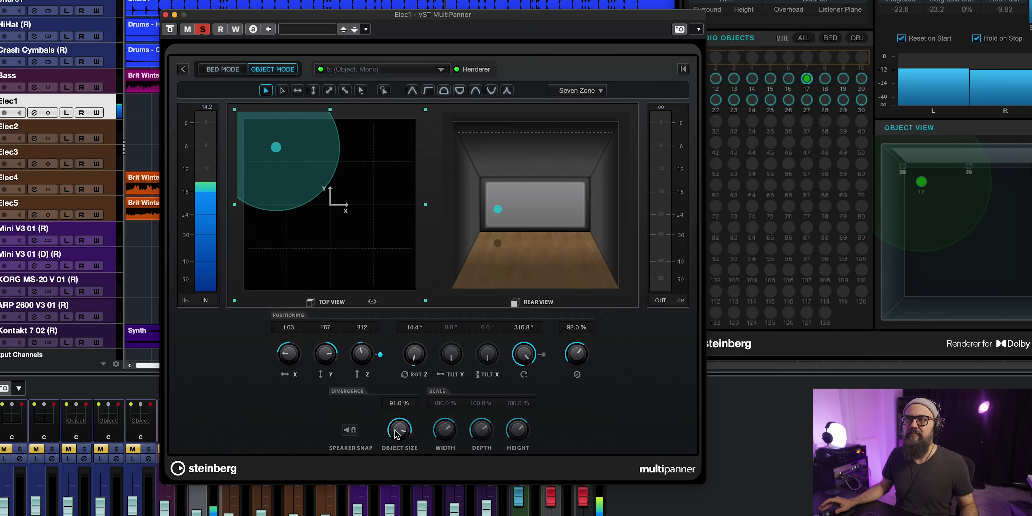
scroll(396, 434, "down", 20)
scroll(395, 433, "down", 6)
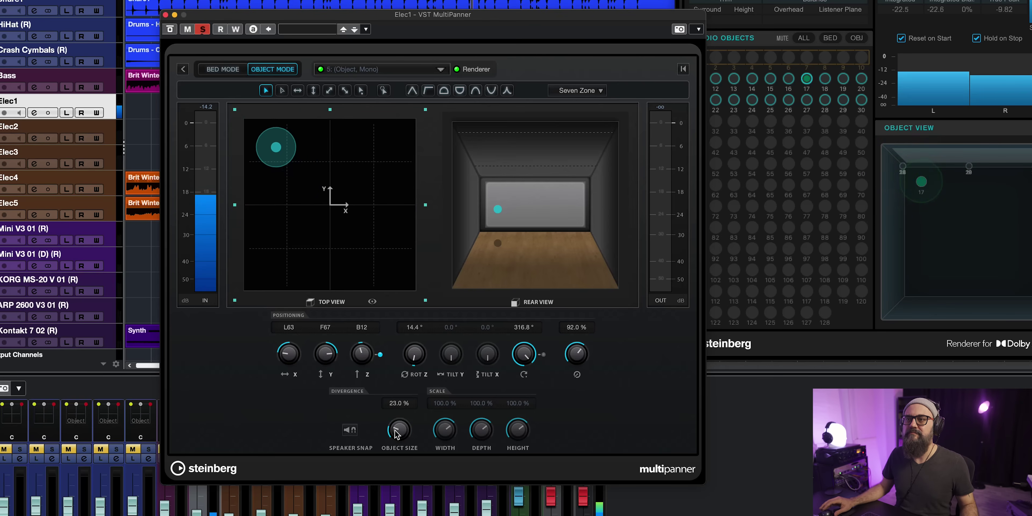
scroll(523, 354, "down", 12)
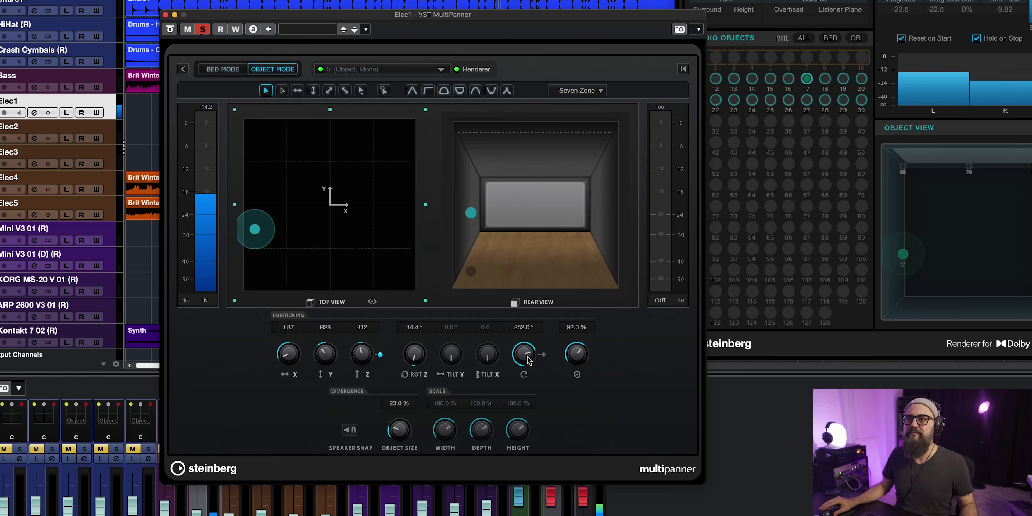
scroll(290, 356, "up", 10)
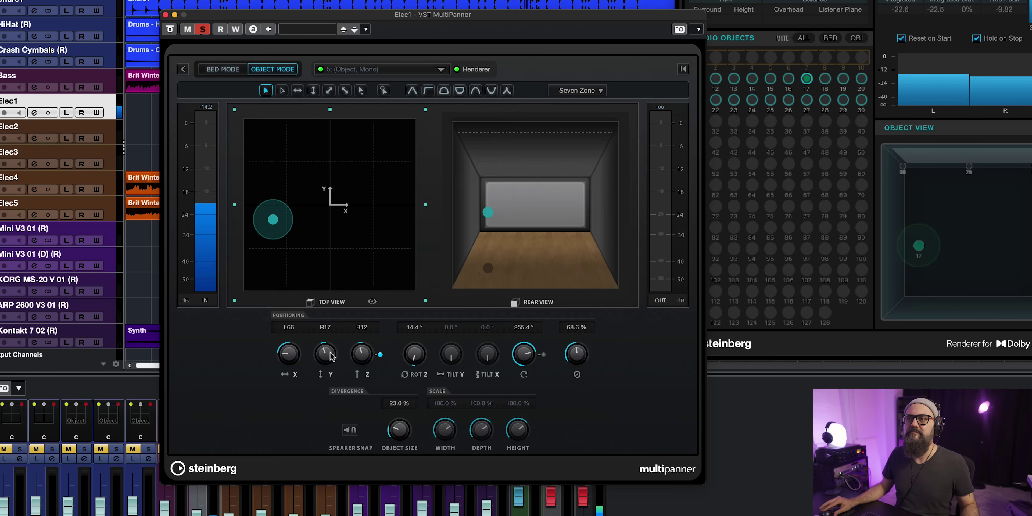
scroll(325, 355, "down", 10)
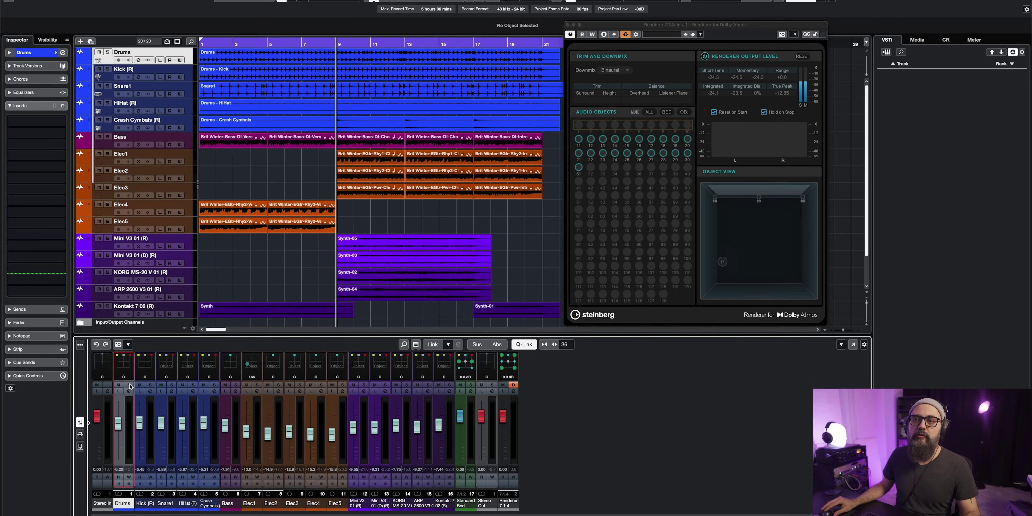
Open the Drums bed panner and, while playing, set 352.8° rotation, 7.2° tilt at L6 F50 B16
double_click(126, 363)
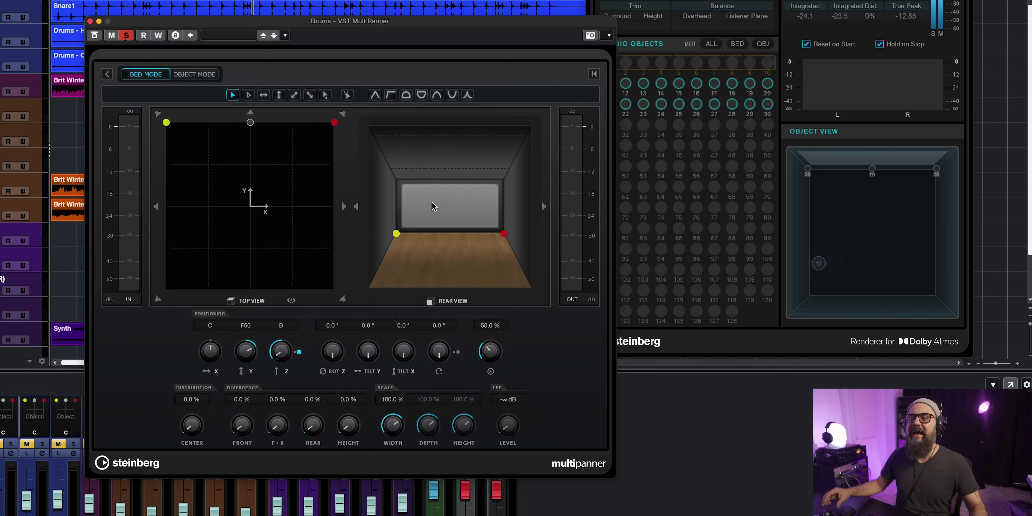
key("space")
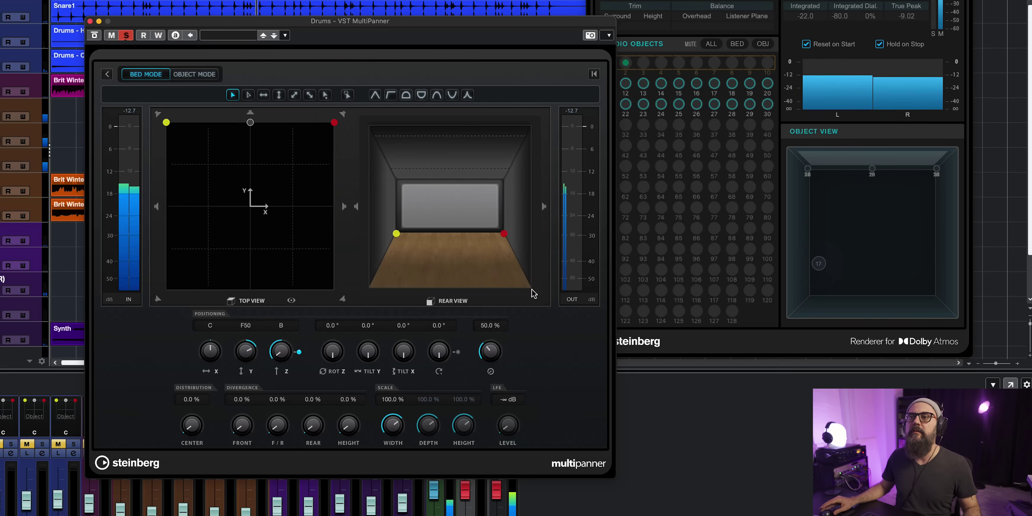
scroll(280, 351, "up", 5)
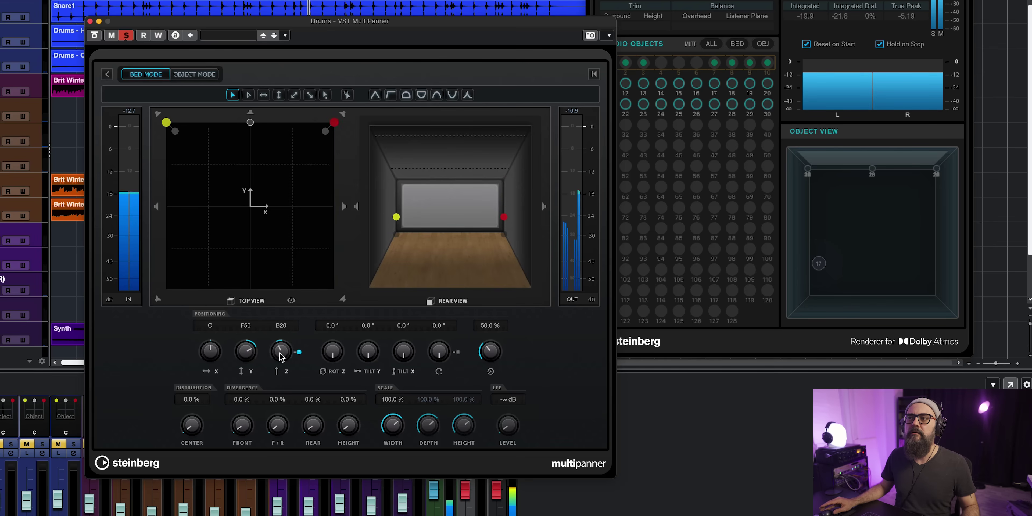
scroll(248, 352, "down", 15)
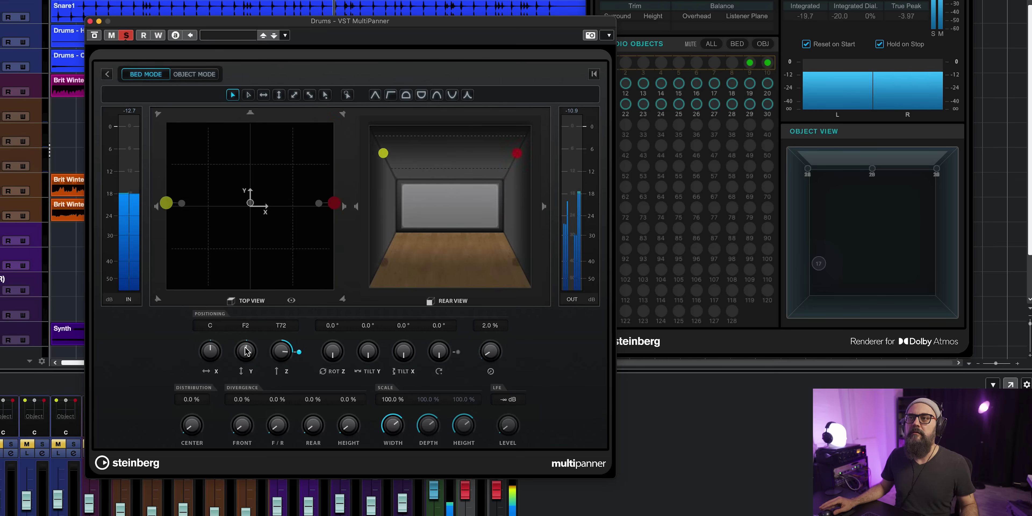
scroll(246, 351, "up", 12)
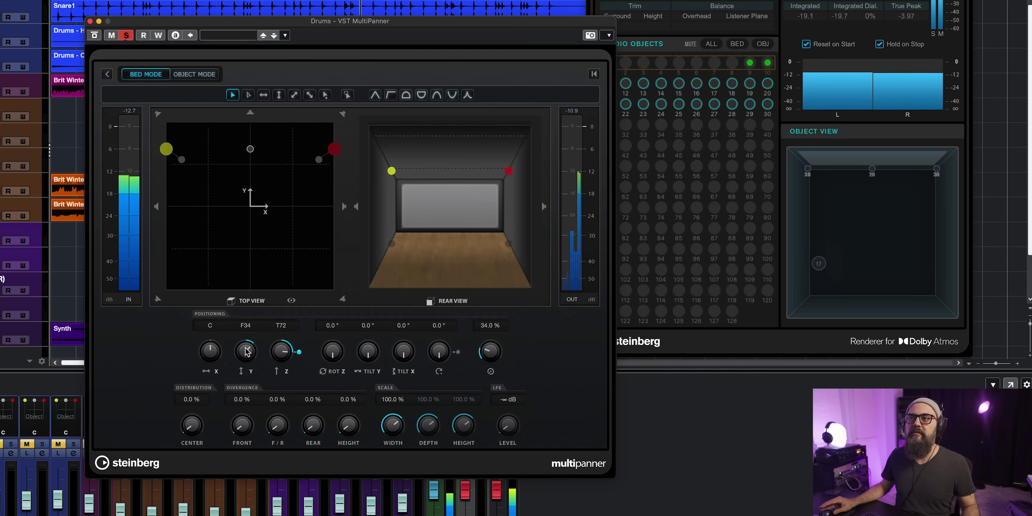
scroll(208, 350, "down", 10)
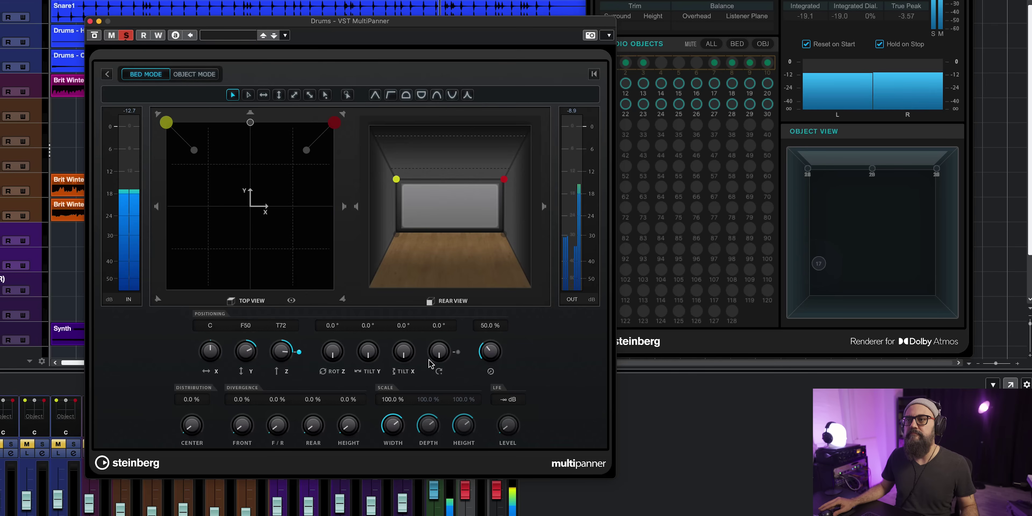
scroll(439, 353, "up", 15)
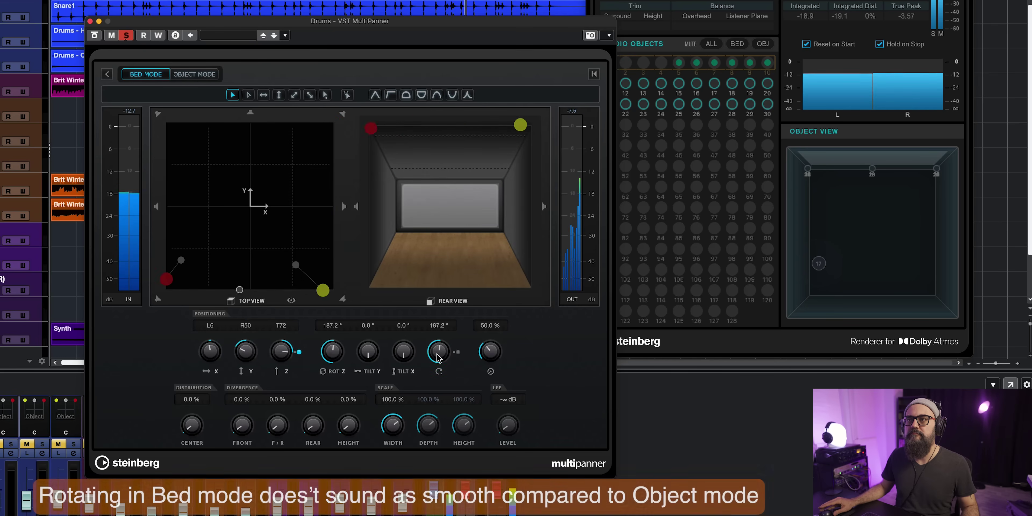
scroll(438, 353, "up", 12)
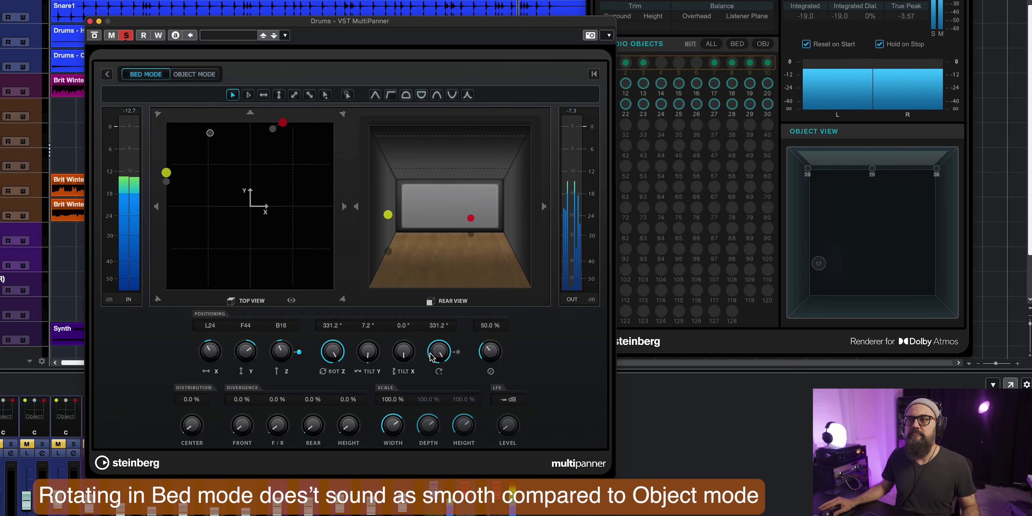
scroll(438, 352, "up", 3)
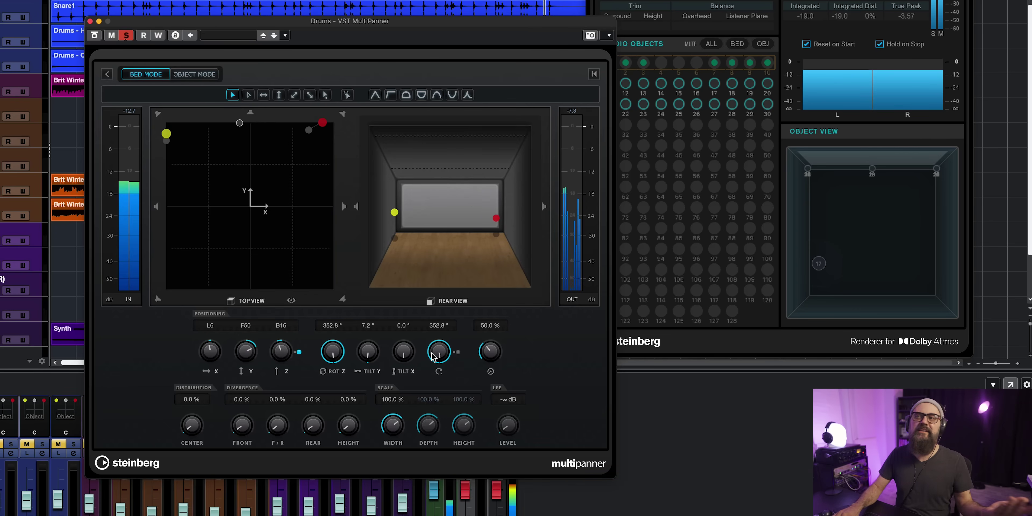
key("space")
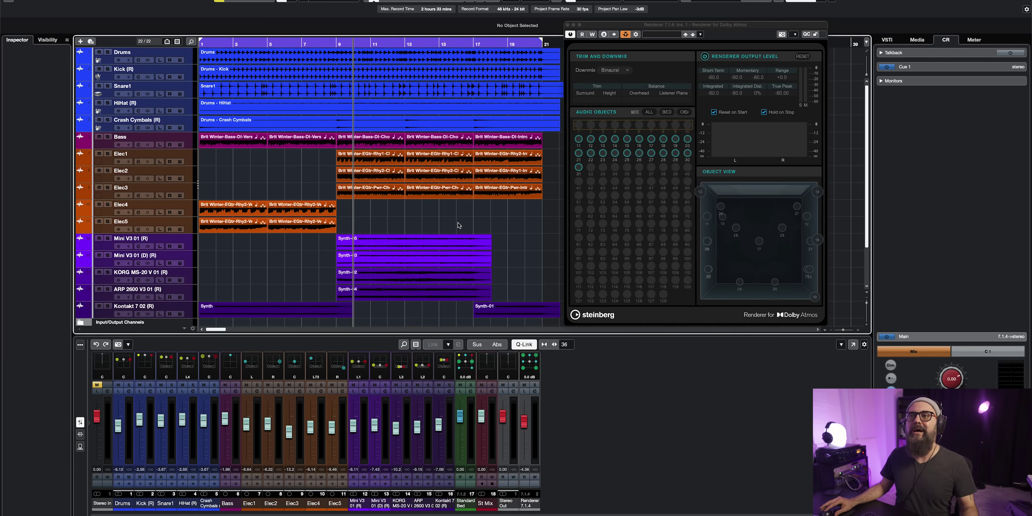
Play the mix from around bar 5, watching the objects in the Dolby renderer, then stop
left_click_drag(292, 43, 264, 43)
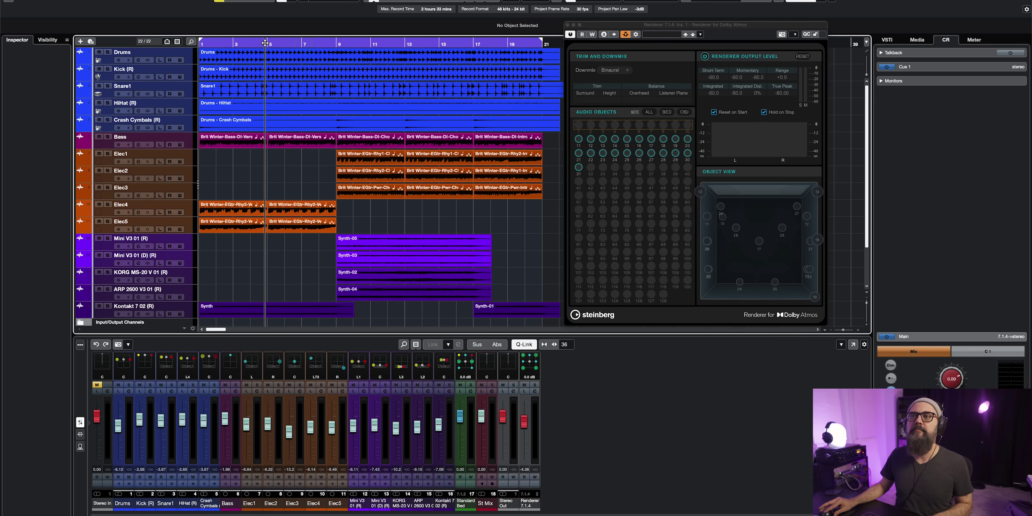
key("space")
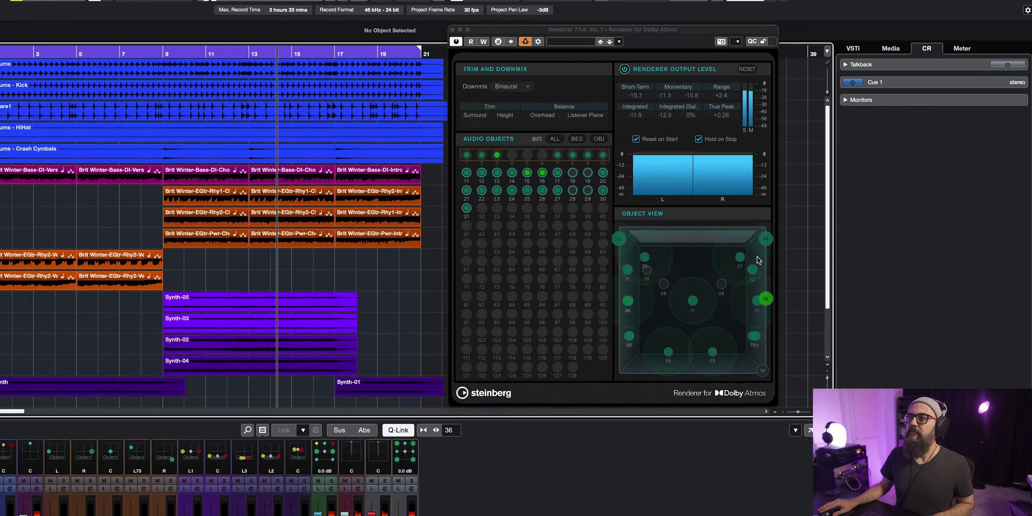
key("space")
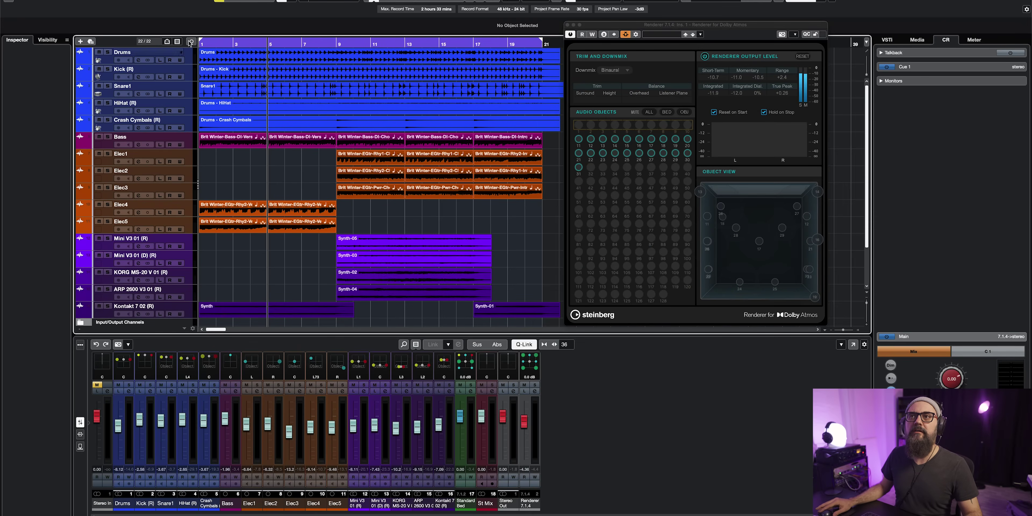
Solo Elec4, play from the start, and check its object panner, then Elec5's
left_click(205, 42)
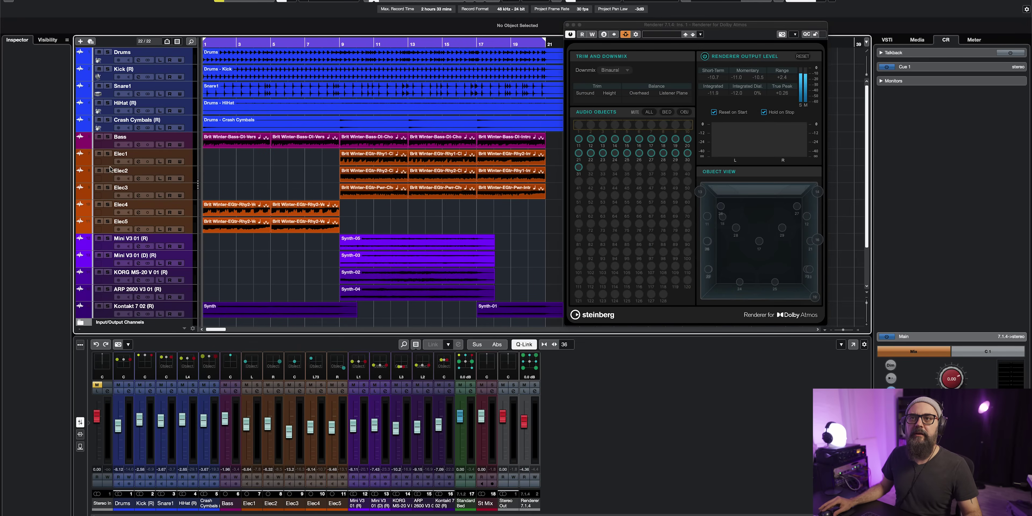
left_click(108, 204)
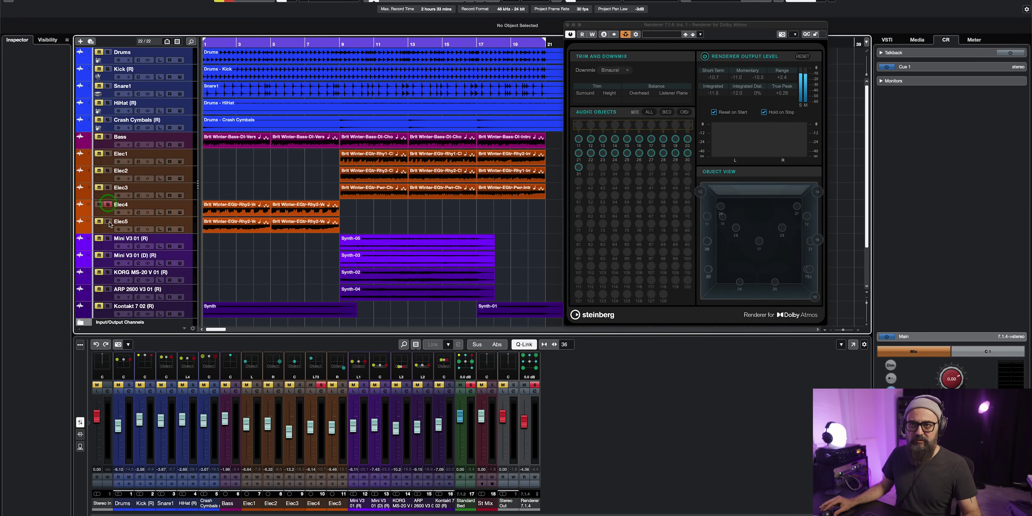
left_click(166, 208)
key("space")
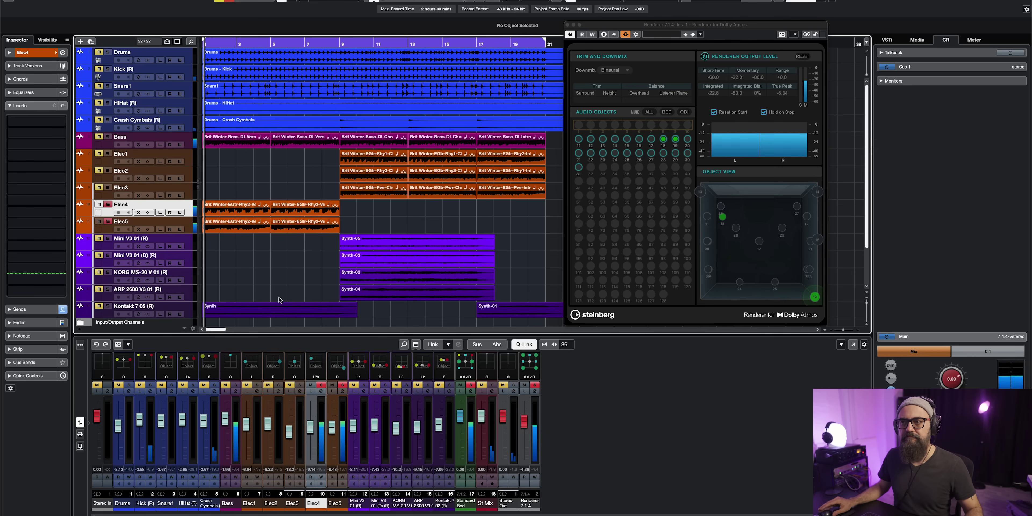
double_click(316, 358)
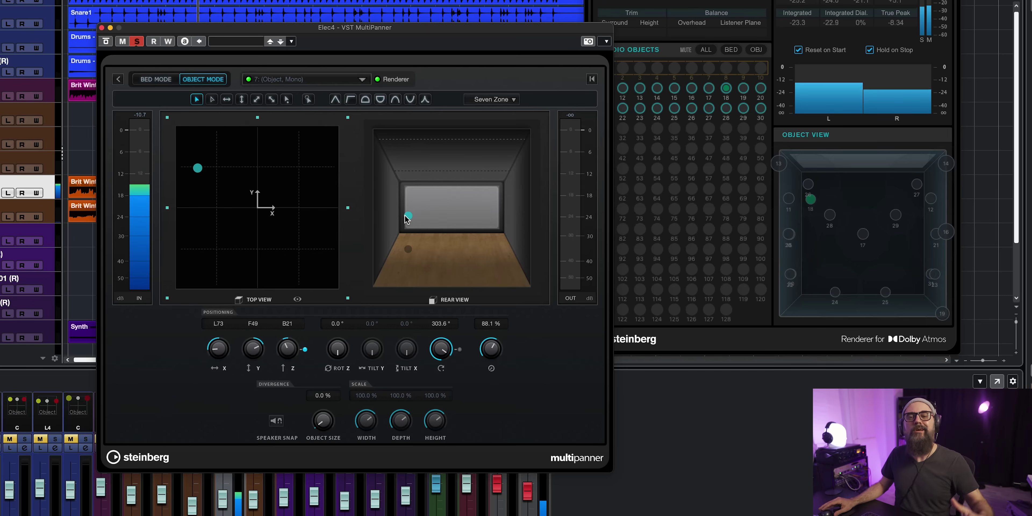
key("Down")
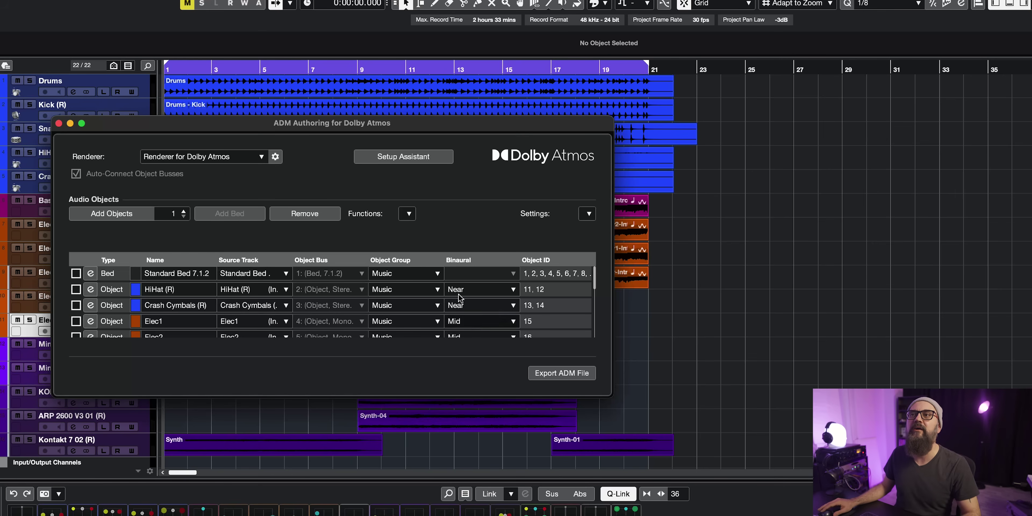
Export the ADM broadcast wave file and save it in the Cubase ATMOS folder
left_click(537, 375)
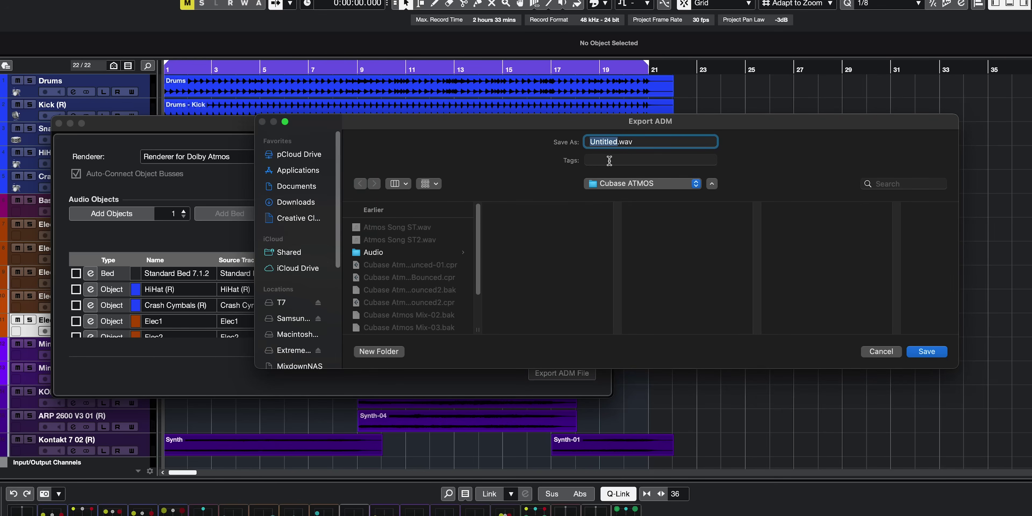
left_click(926, 352)
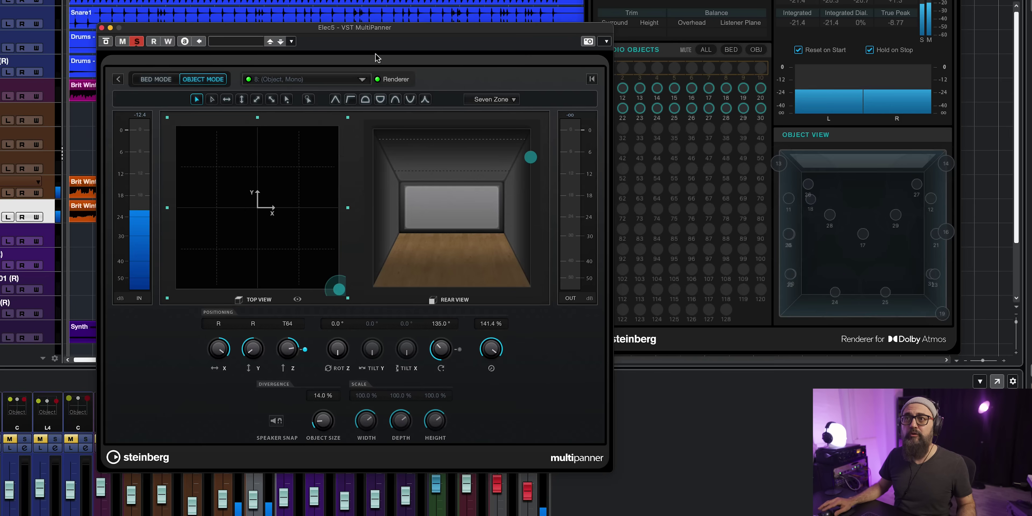
Close the Elec5 MultiPanner and take the solo off Elec4
left_click(101, 28)
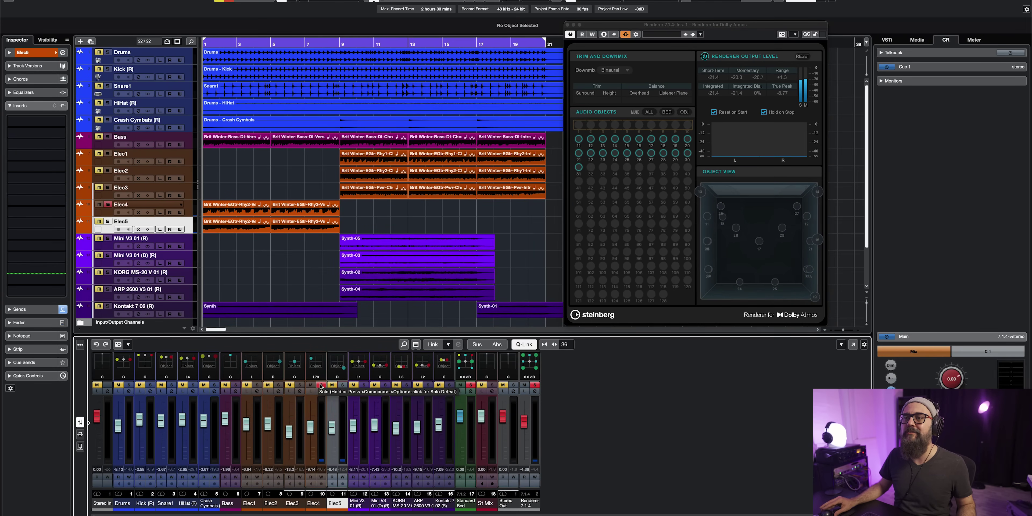
left_click(320, 385)
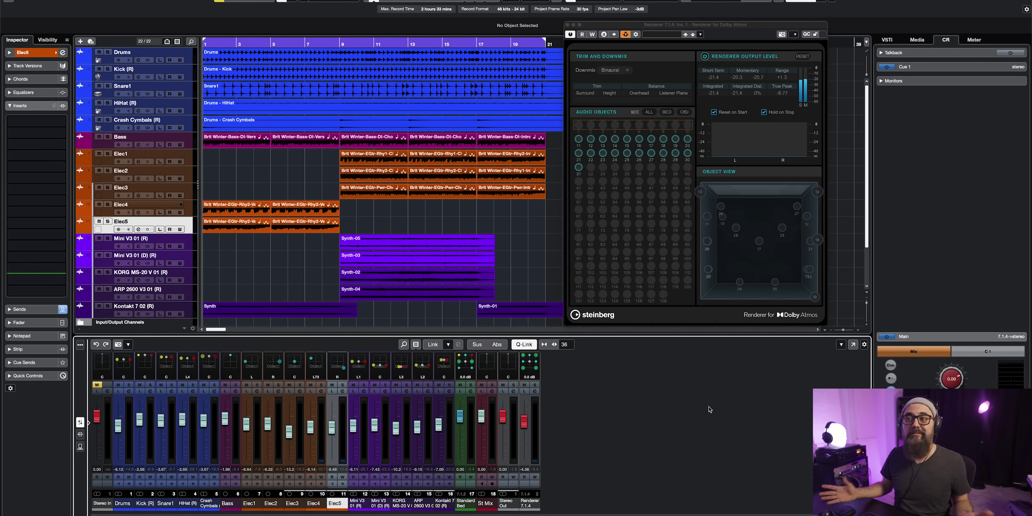